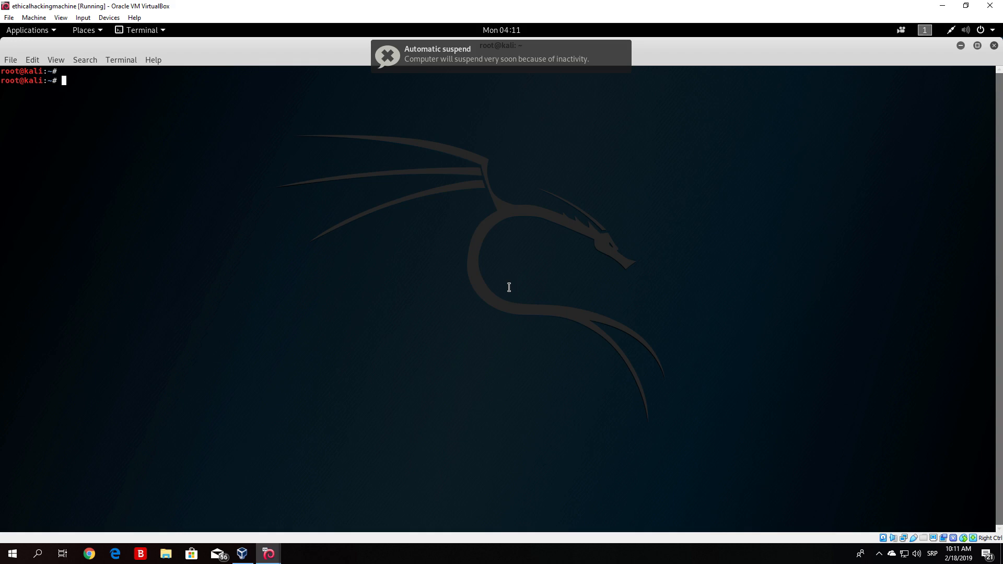
- Restore the terminal window to a smaller size and dismiss the automatic suspend notification
{"action": "left_click", "coordinate": [978, 46]}
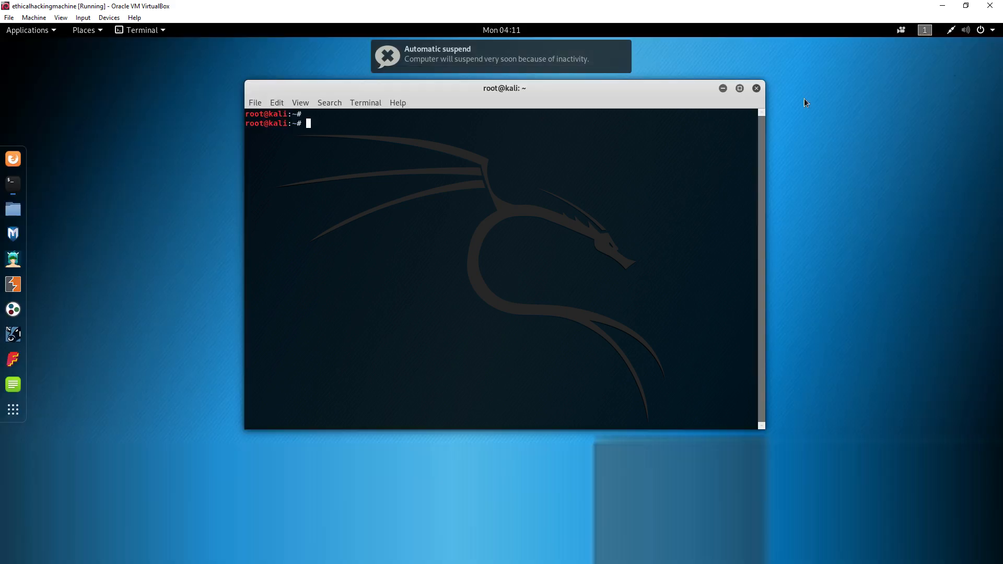
{"action": "left_click_drag", "start_coordinate": [551, 83], "coordinate": [564, 82]}
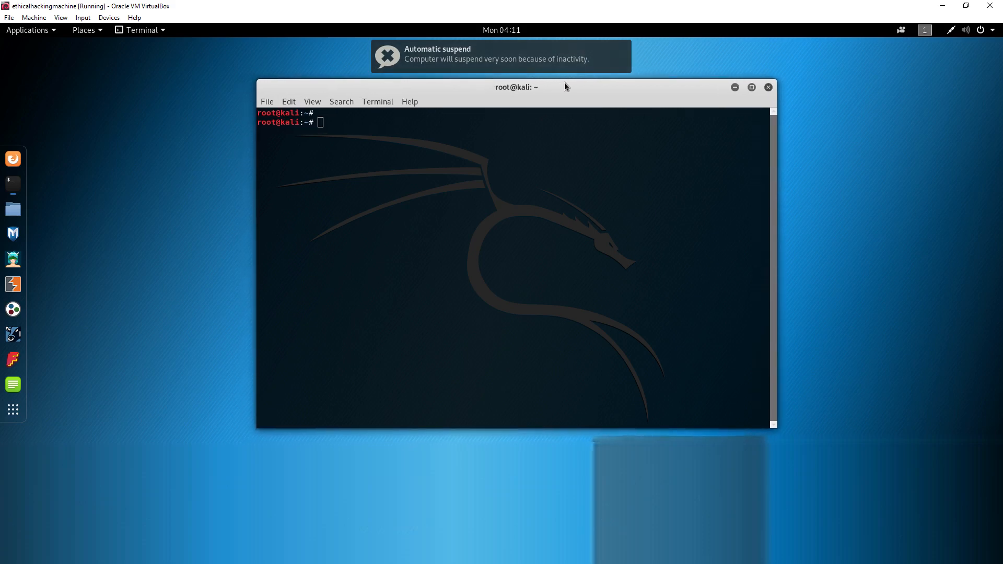
{"action": "left_click", "coordinate": [626, 48]}
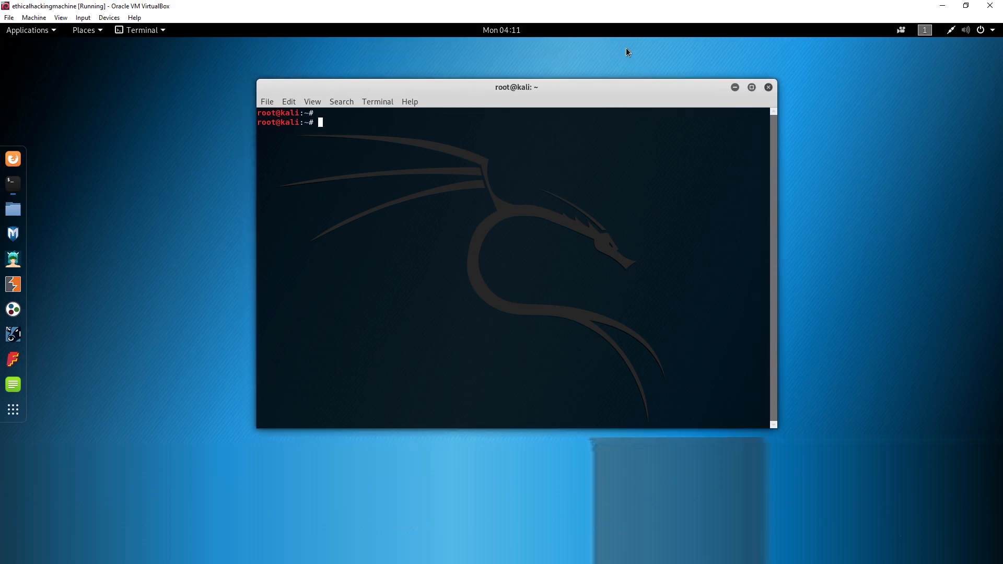
- Launch burpsuite from the Web Application Analysis applications category and acknowledge the JRE warning
{"action": "left_click", "coordinate": [56, 31]}
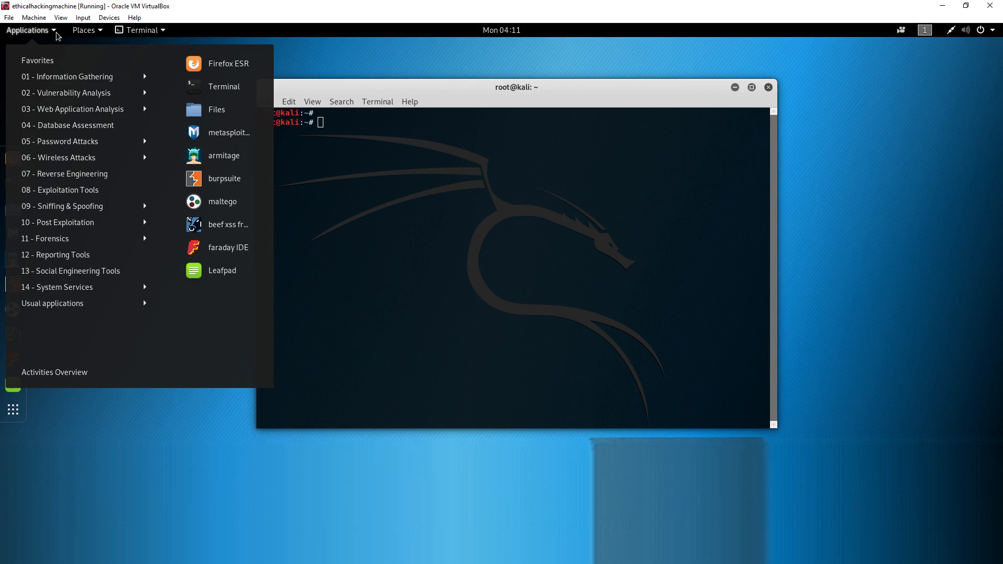
{"action": "mouse_move", "coordinate": [62, 114]}
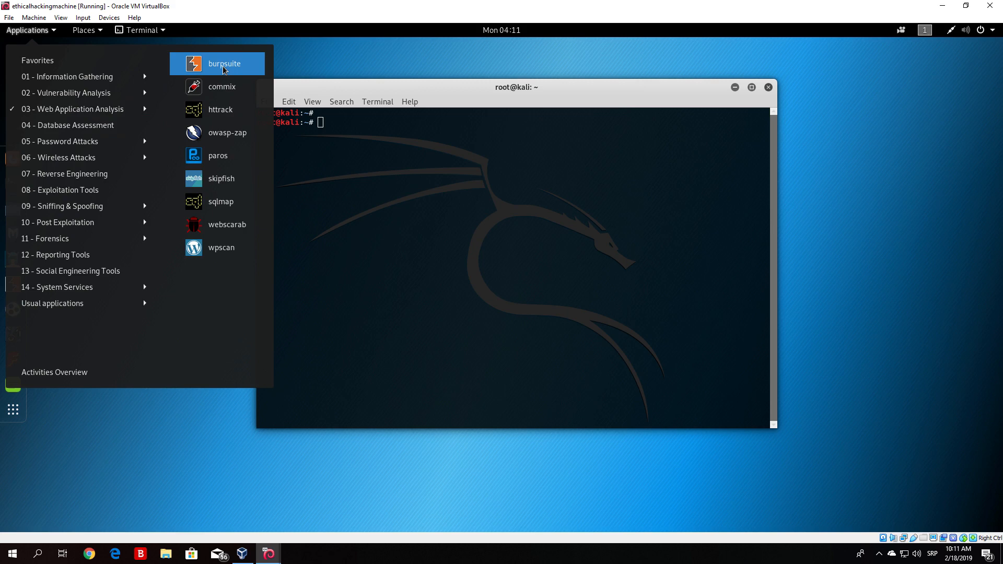
{"action": "left_click", "coordinate": [224, 66]}
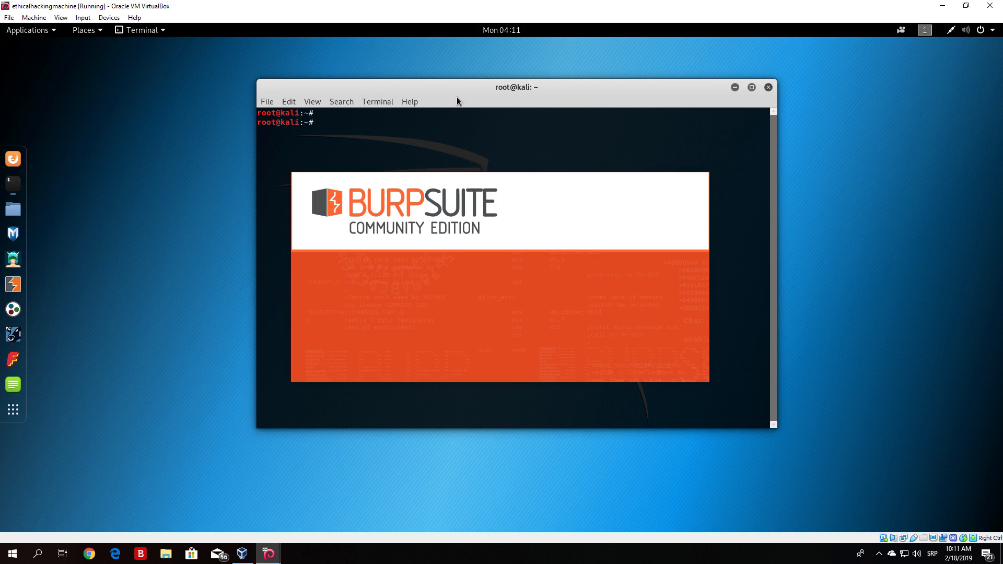
{"action": "left_click_drag", "start_coordinate": [413, 94], "coordinate": [191, 102]}
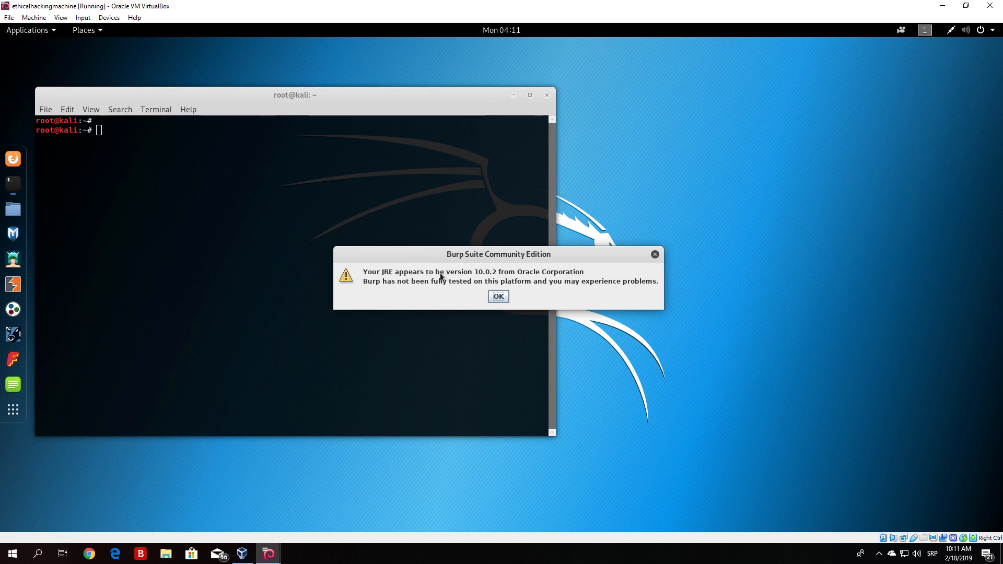
{"action": "left_click", "coordinate": [498, 296]}
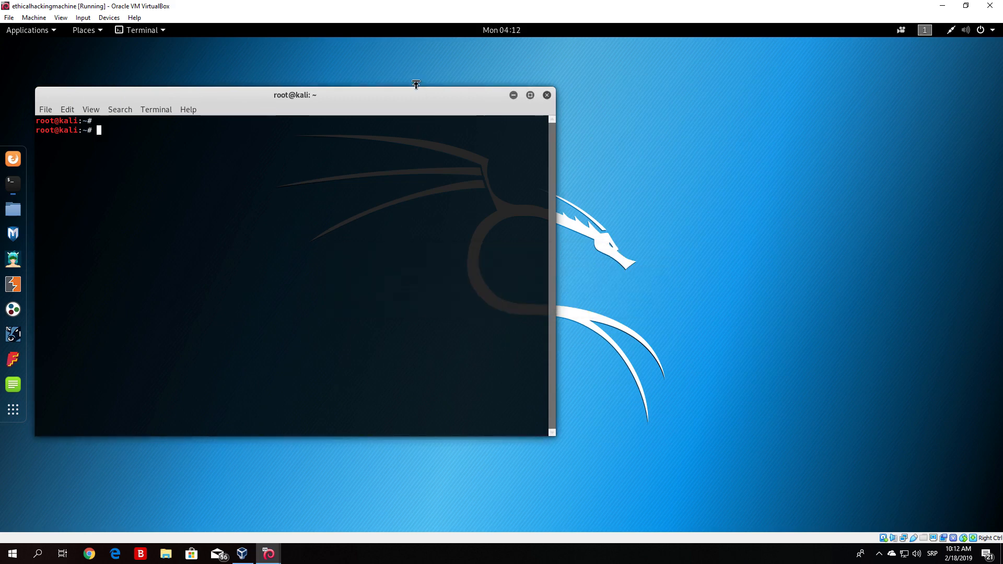
- Start a temporary Burp project using Burp defaults
{"action": "left_click_drag", "start_coordinate": [402, 97], "coordinate": [612, 93]}
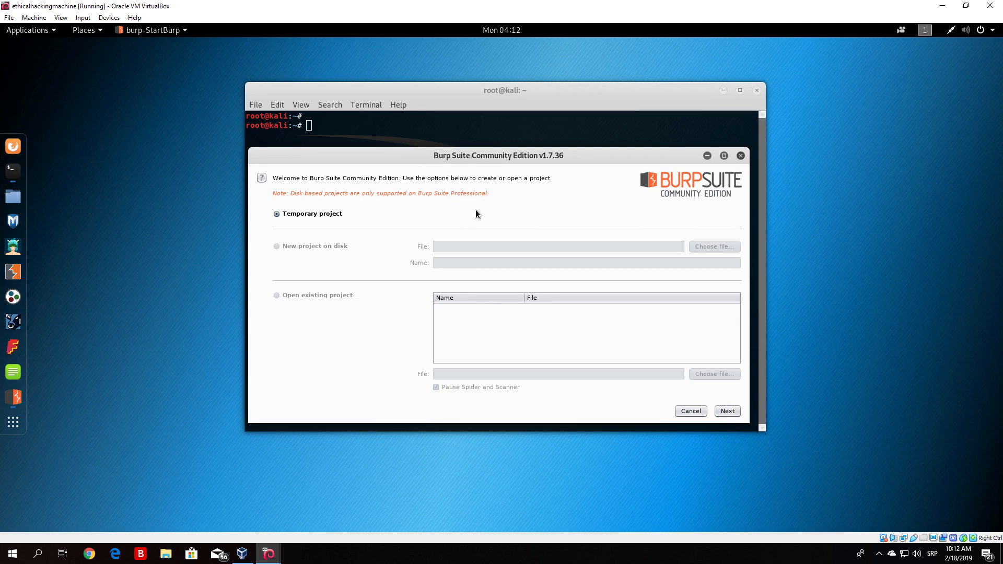
{"action": "left_click", "coordinate": [727, 411]}
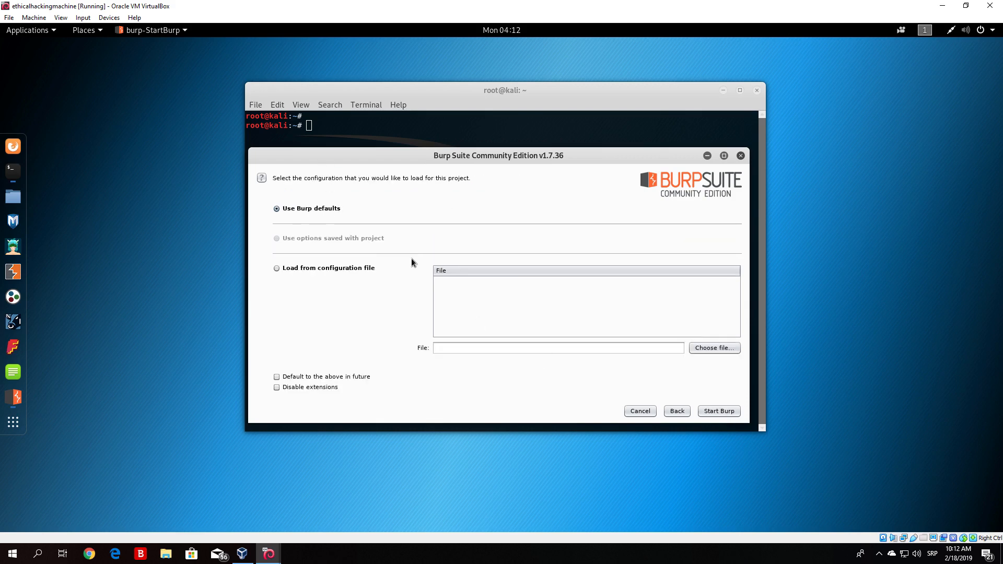
{"action": "left_click", "coordinate": [714, 412]}
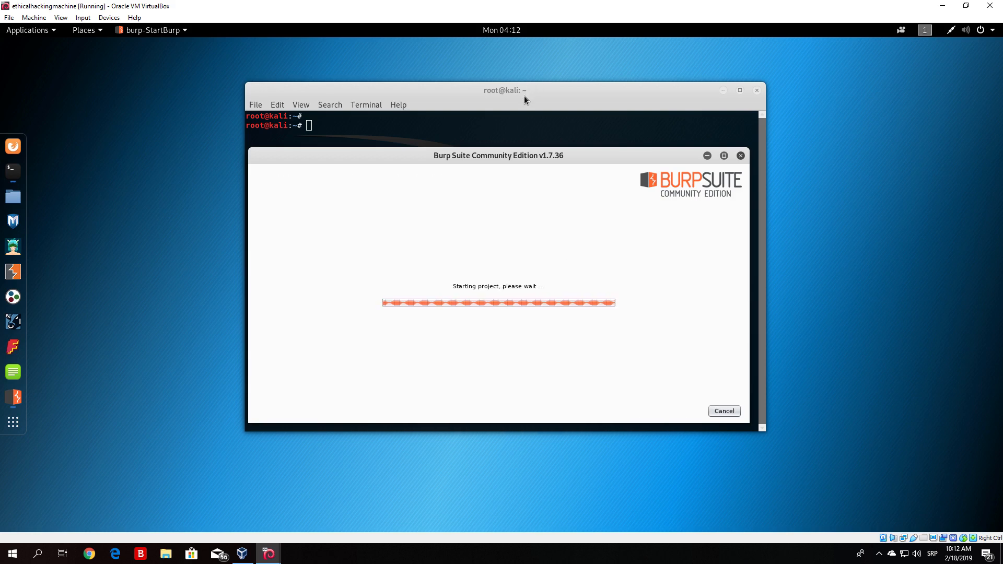
{"action": "left_click_drag", "start_coordinate": [524, 96], "coordinate": [521, 77]}
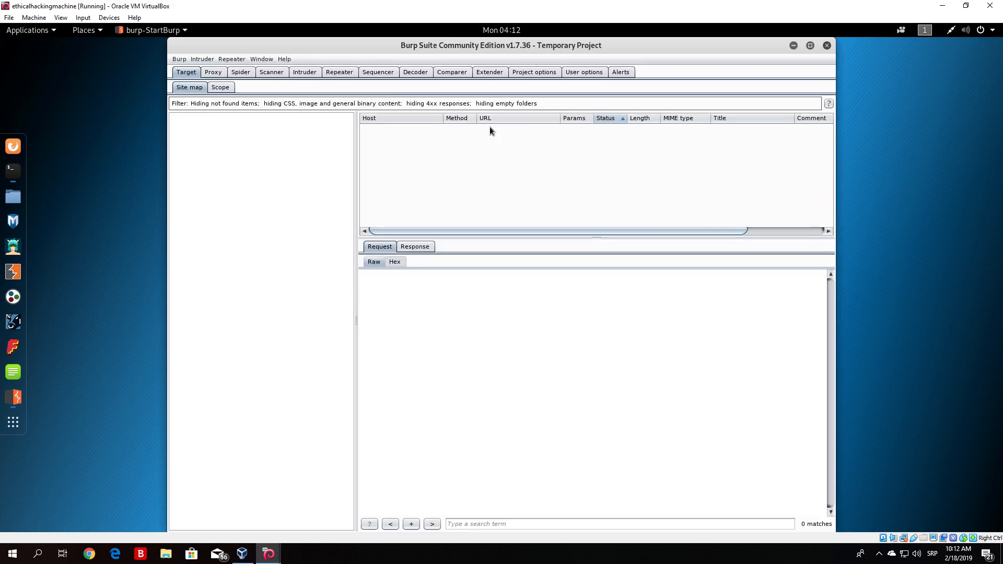
{"action": "left_click_drag", "start_coordinate": [621, 45], "coordinate": [785, 149]}
{"action": "left_click", "coordinate": [500, 109]}
{"action": "type", "text": "burpsuite"}
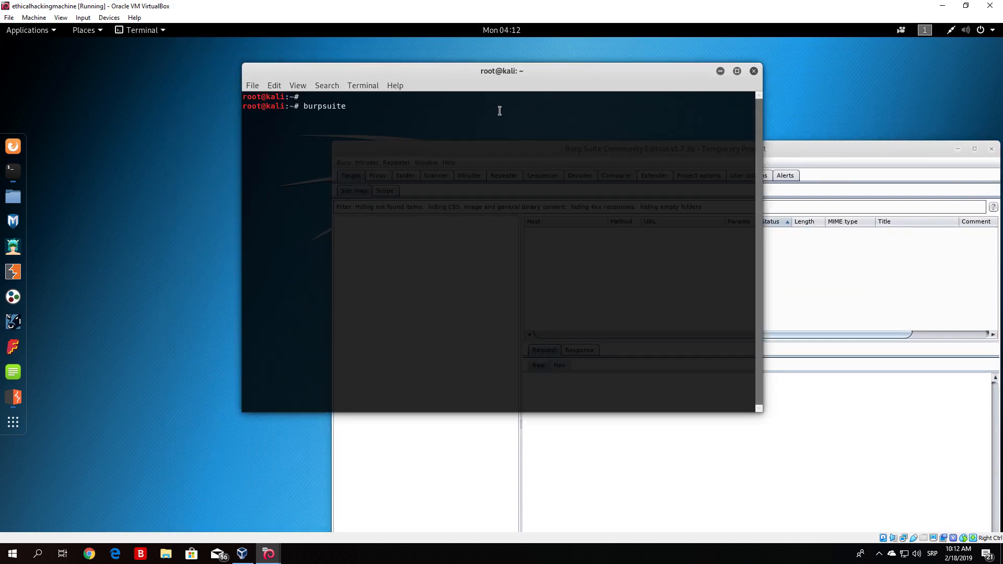
{"action": "left_click_drag", "start_coordinate": [793, 148], "coordinate": [671, 134]}
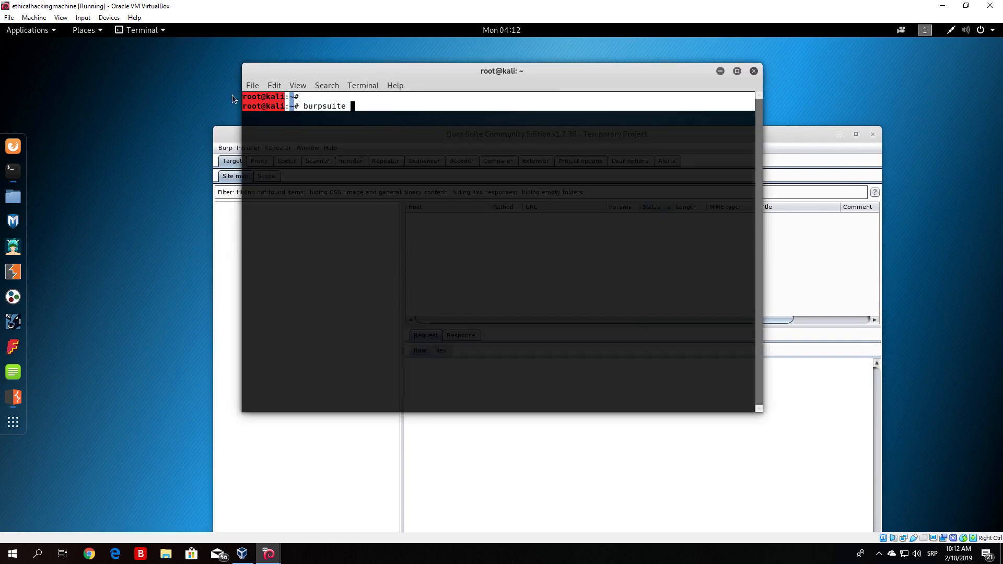
{"action": "key", "text": "BackSpace"}
{"action": "key", "text": "BackSpace"}
{"action": "key", "text": "BackSpace"}
{"action": "key", "text": "BackSpace"}
{"action": "key", "text": "BackSpace"}
{"action": "key", "text": "BackSpace"}
{"action": "key", "text": "BackSpace"}
{"action": "key", "text": "BackSpace"}
{"action": "key", "text": "BackSpace"}
{"action": "key", "text": "BackSpace"}
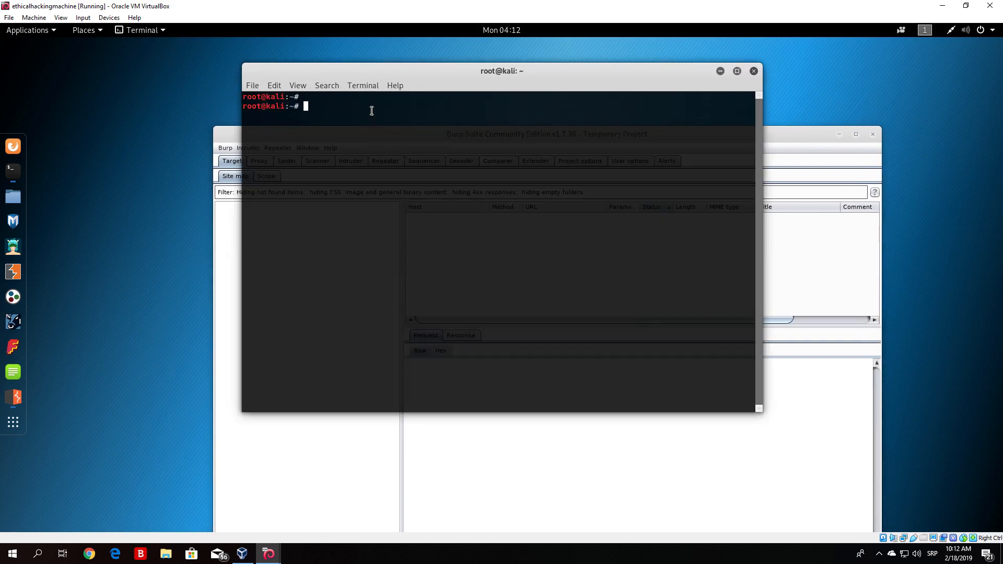
- Maximize the Burp Suite window and open the Proxy options
{"action": "left_click_drag", "start_coordinate": [779, 130], "coordinate": [776, 42]}
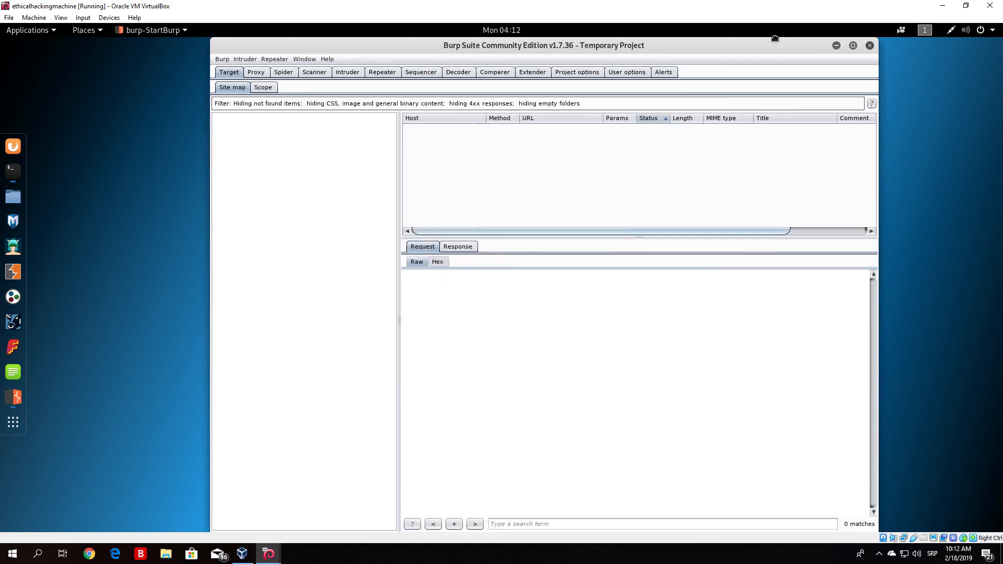
{"action": "left_click", "coordinate": [853, 45]}
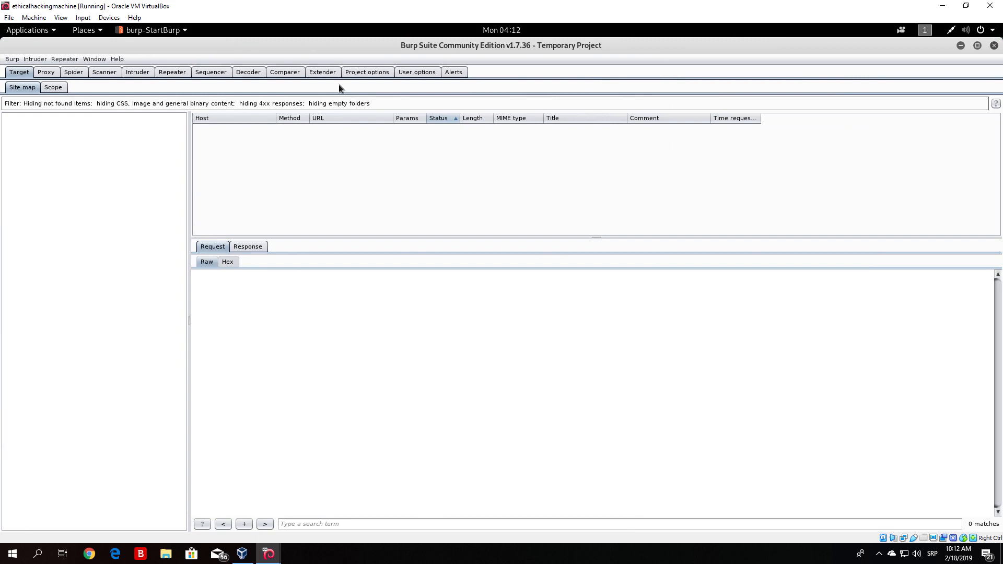
{"action": "left_click", "coordinate": [44, 74]}
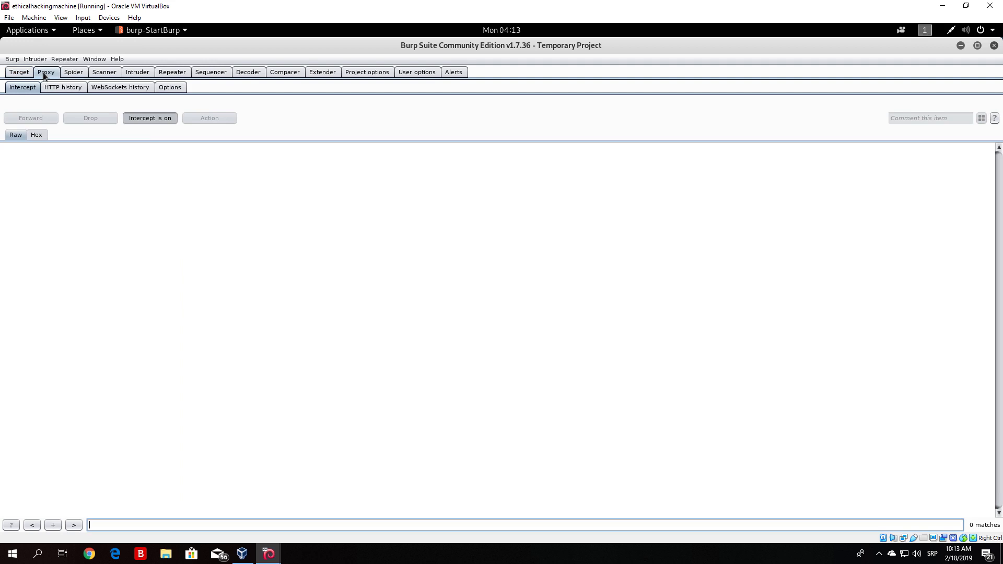
{"action": "left_click", "coordinate": [71, 86]}
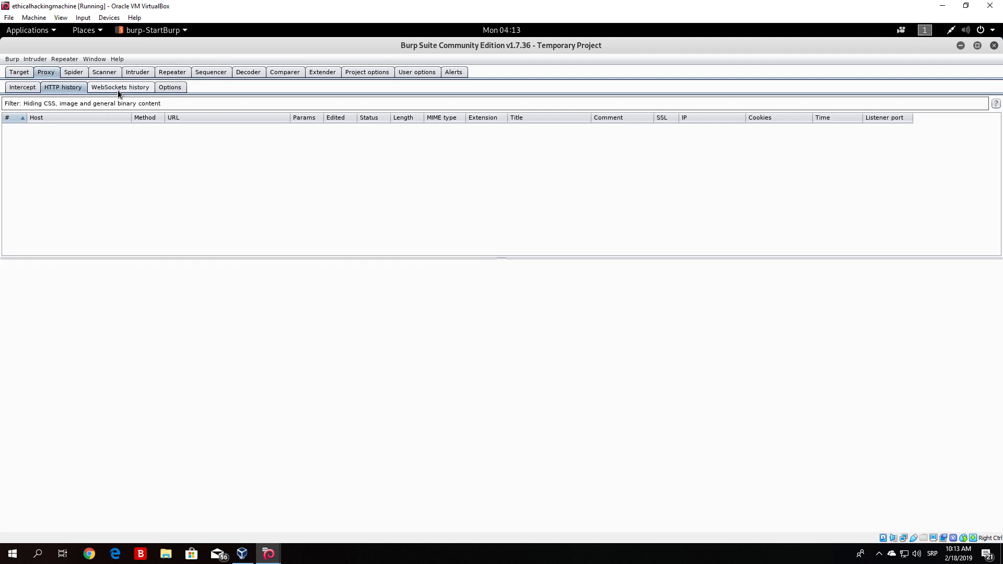
{"action": "left_click", "coordinate": [34, 89]}
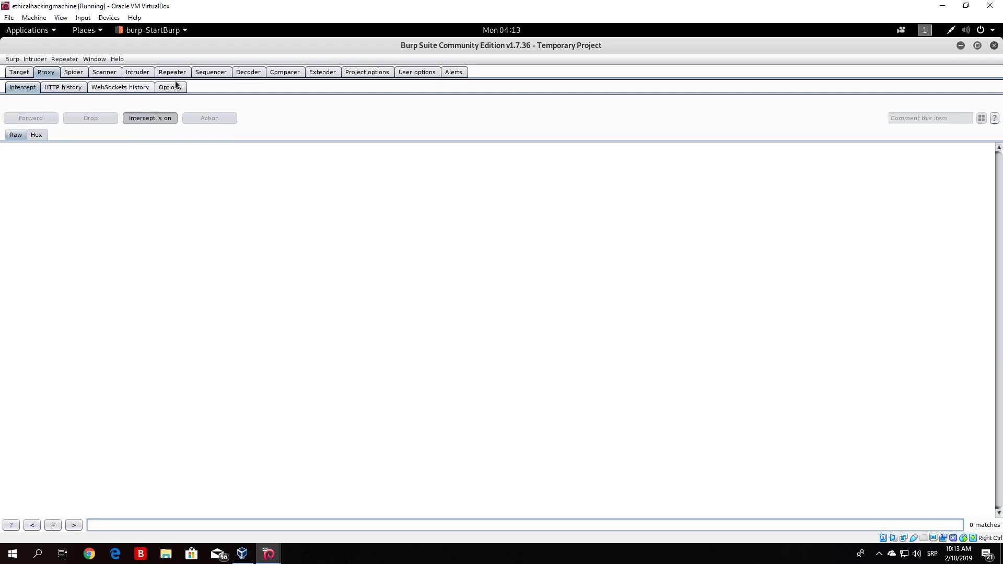
{"action": "left_click", "coordinate": [11, 75]}
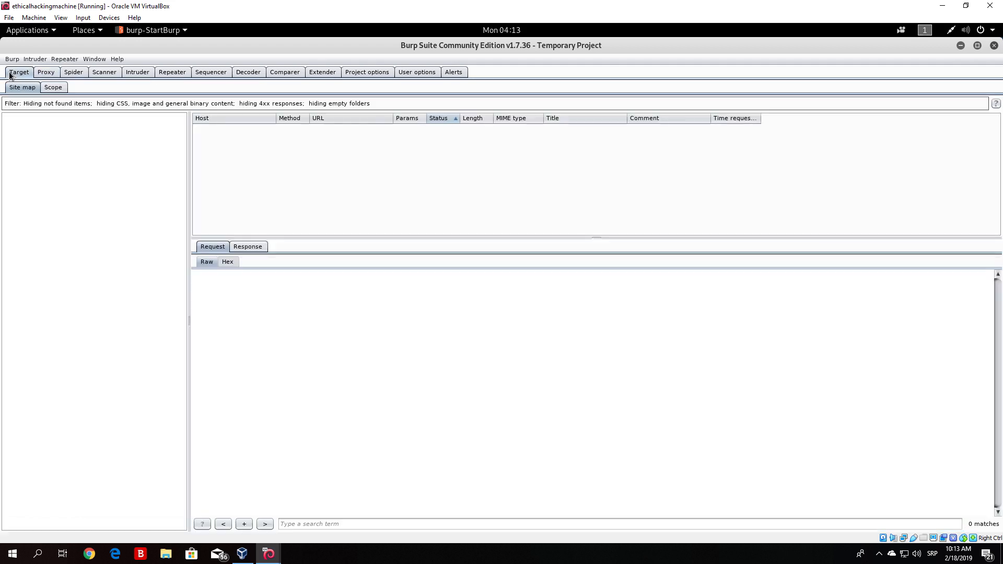
{"action": "left_click", "coordinate": [50, 74]}
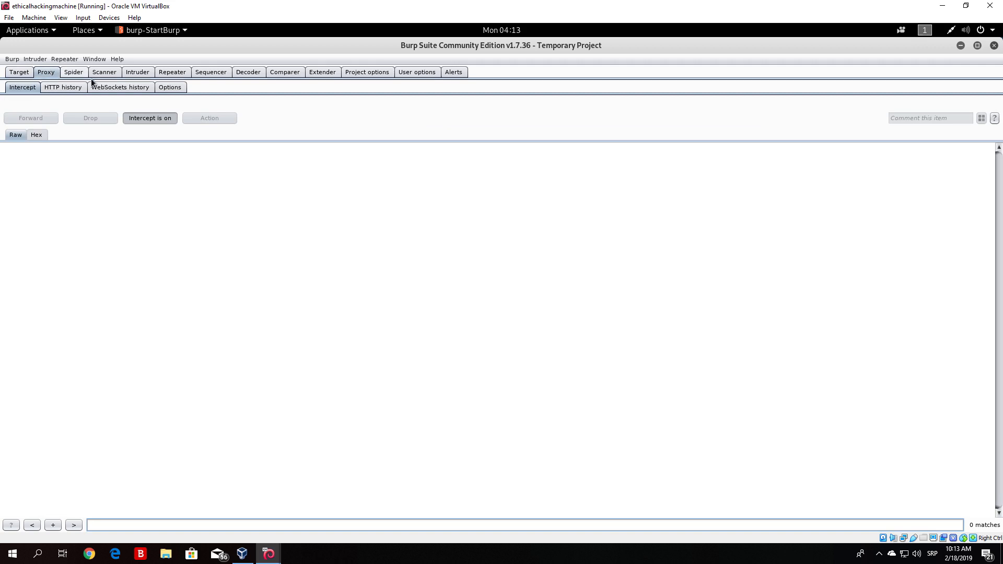
{"action": "left_click", "coordinate": [26, 71]}
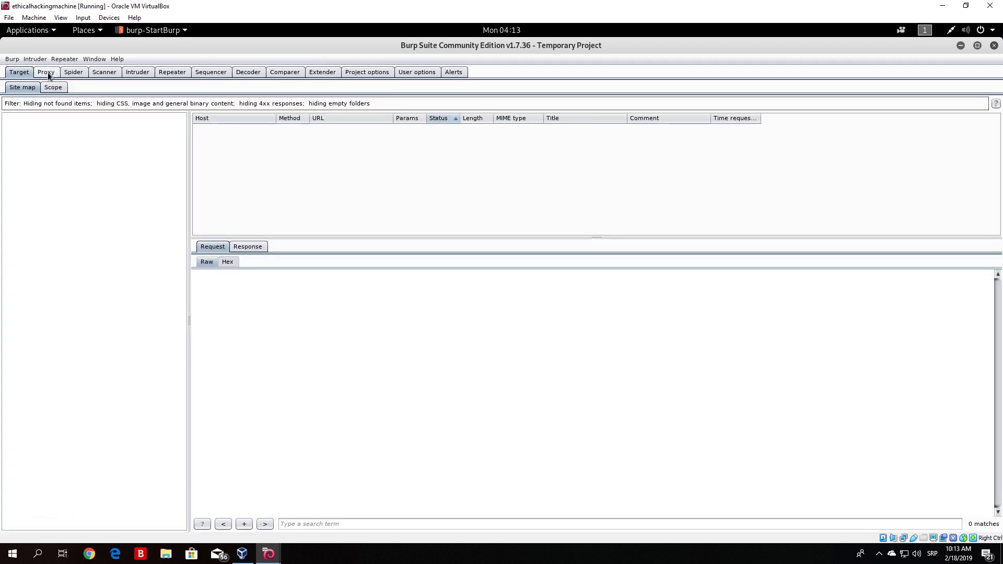
{"action": "left_click", "coordinate": [48, 72]}
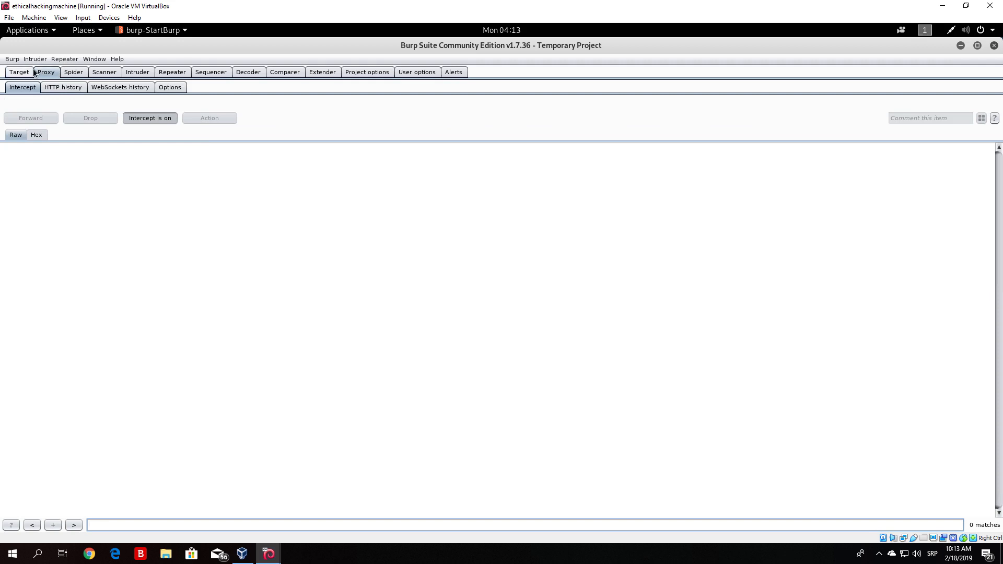
{"action": "left_click", "coordinate": [169, 87]}
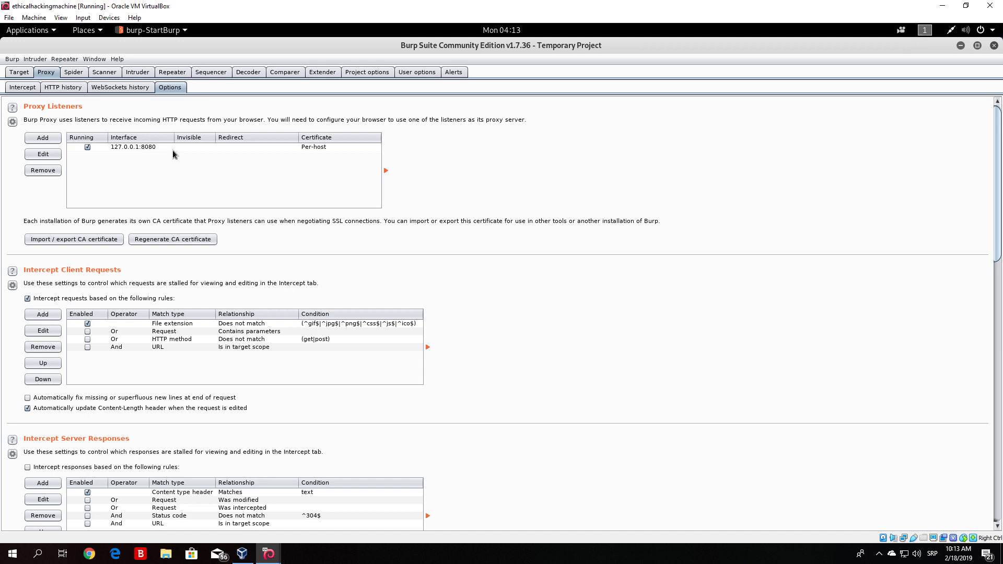
- Edit the 127.0.0.1:8080 proxy listener, set its binding to loopback only, and confirm
{"action": "left_click", "coordinate": [142, 148]}
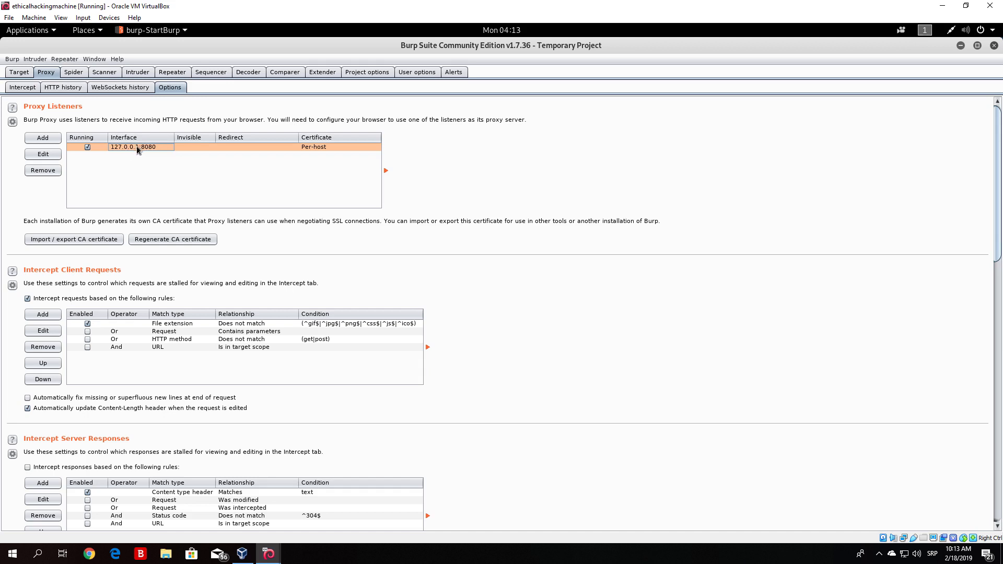
{"action": "left_click", "coordinate": [42, 155]}
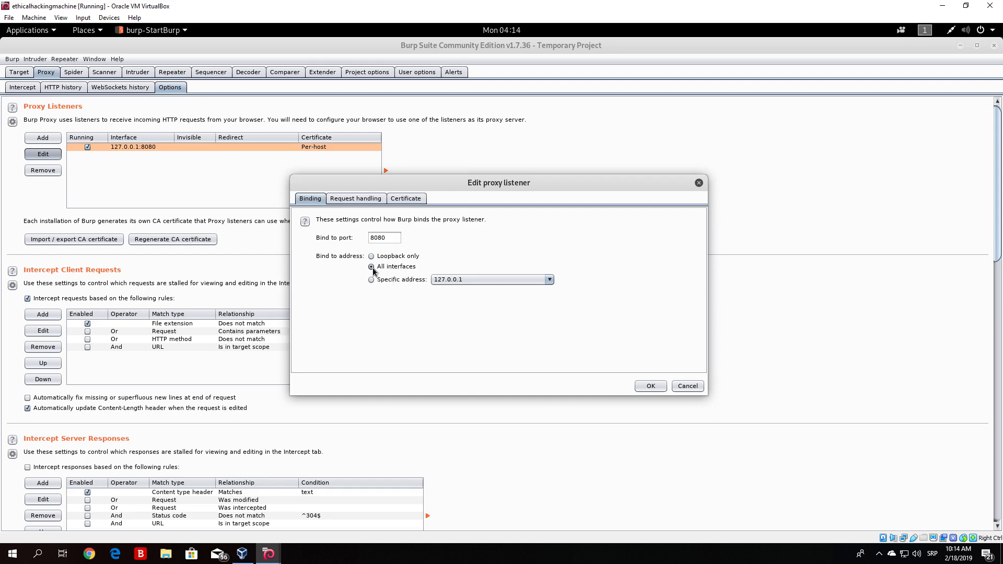
{"action": "left_click", "coordinate": [371, 256]}
{"action": "left_click", "coordinate": [372, 280]}
{"action": "left_click", "coordinate": [445, 282]}
{"action": "left_click", "coordinate": [447, 301]}
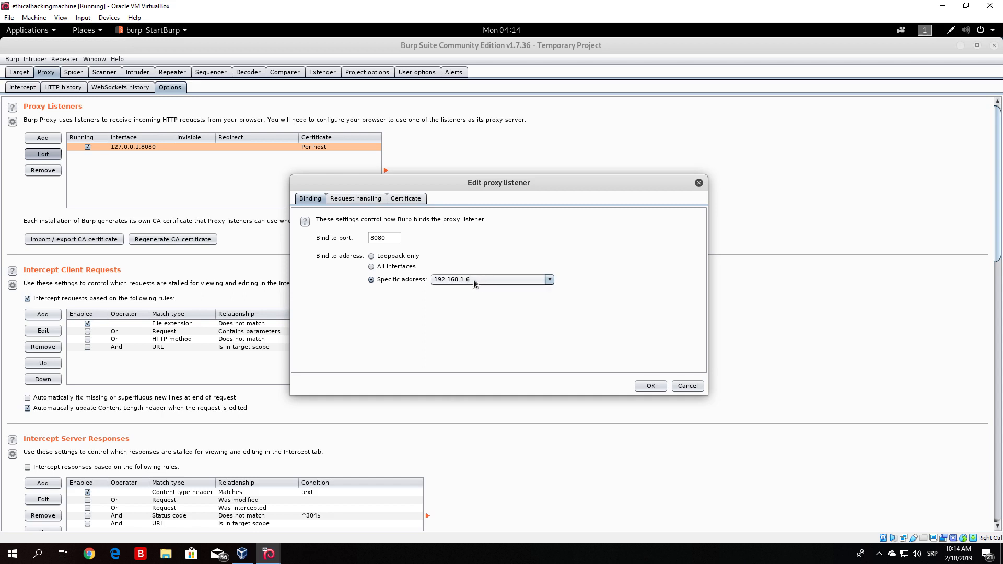
{"action": "left_click", "coordinate": [470, 280]}
{"action": "left_click", "coordinate": [466, 291]}
{"action": "left_click", "coordinate": [371, 256]}
{"action": "left_click", "coordinate": [649, 387]}
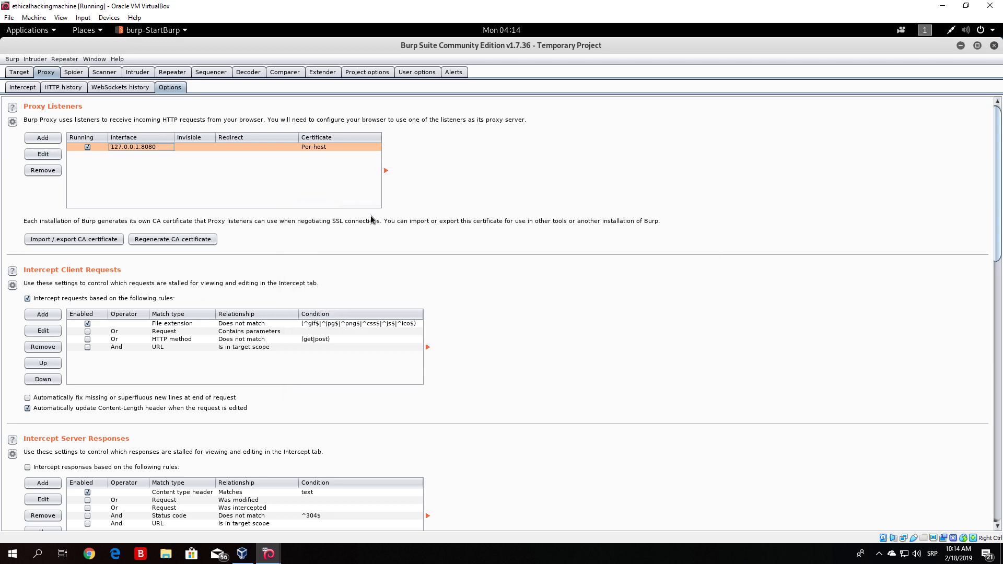
- Restore the Burp Suite window to its smaller size and launch Firefox
{"action": "left_click", "coordinate": [977, 45]}
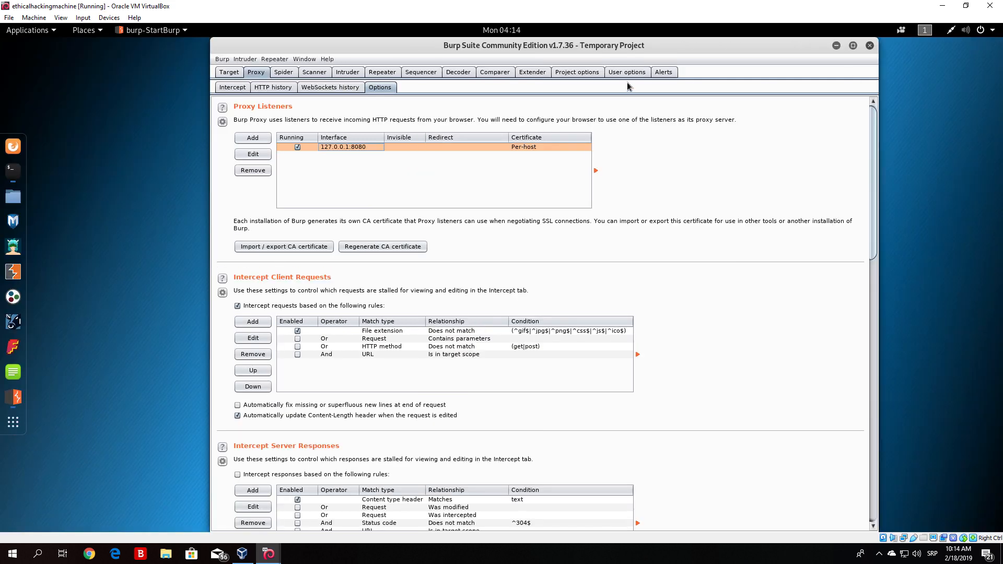
{"action": "left_click", "coordinate": [13, 146]}
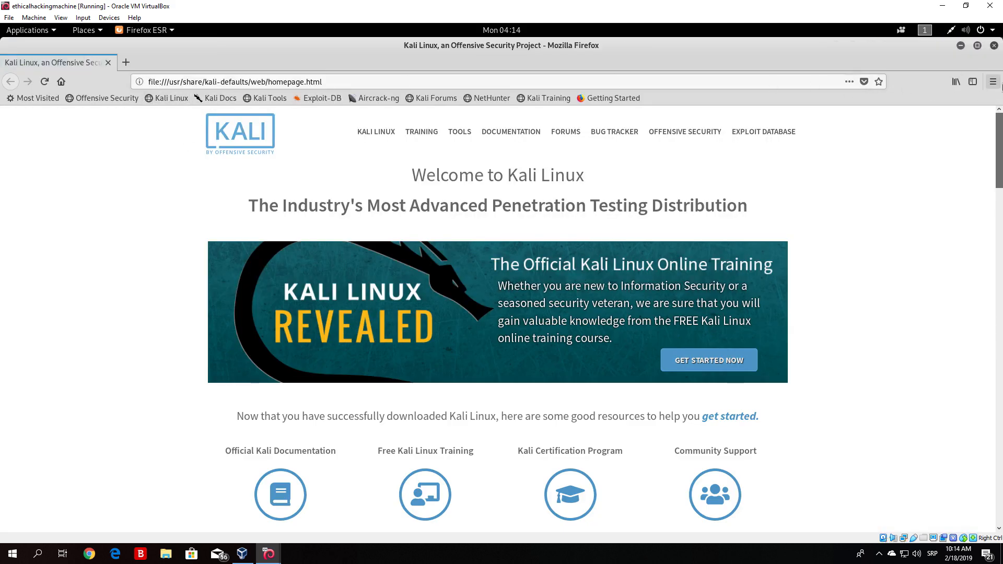
- Open Firefox Preferences and the Network Proxy connection settings
{"action": "left_click", "coordinate": [993, 82]}
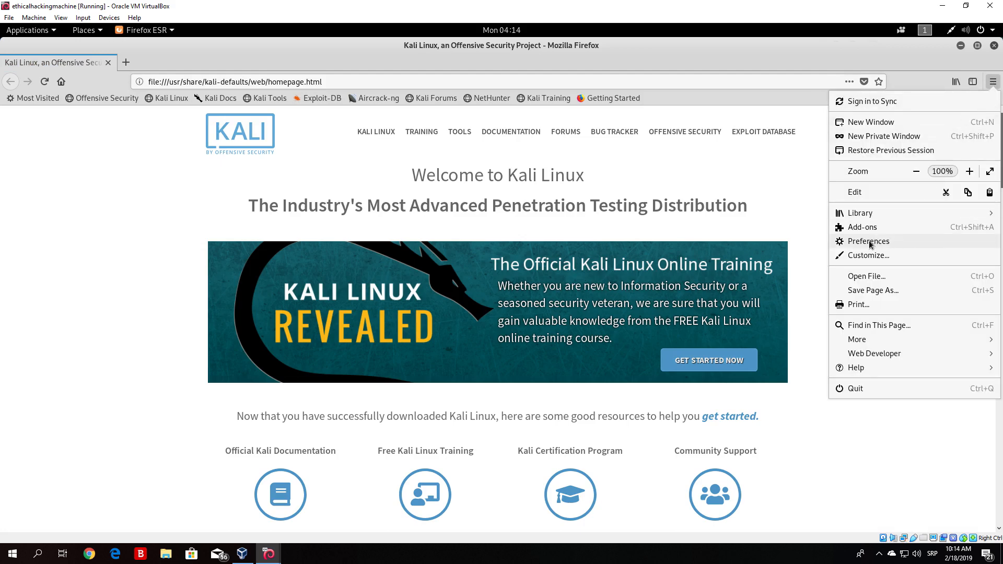
{"action": "left_click", "coordinate": [848, 241]}
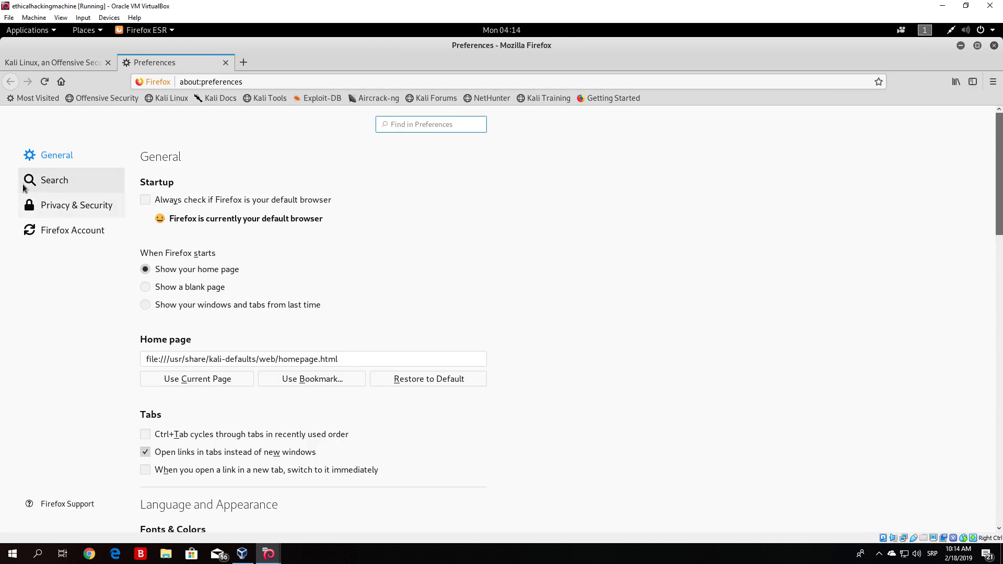
{"action": "left_click", "coordinate": [57, 156]}
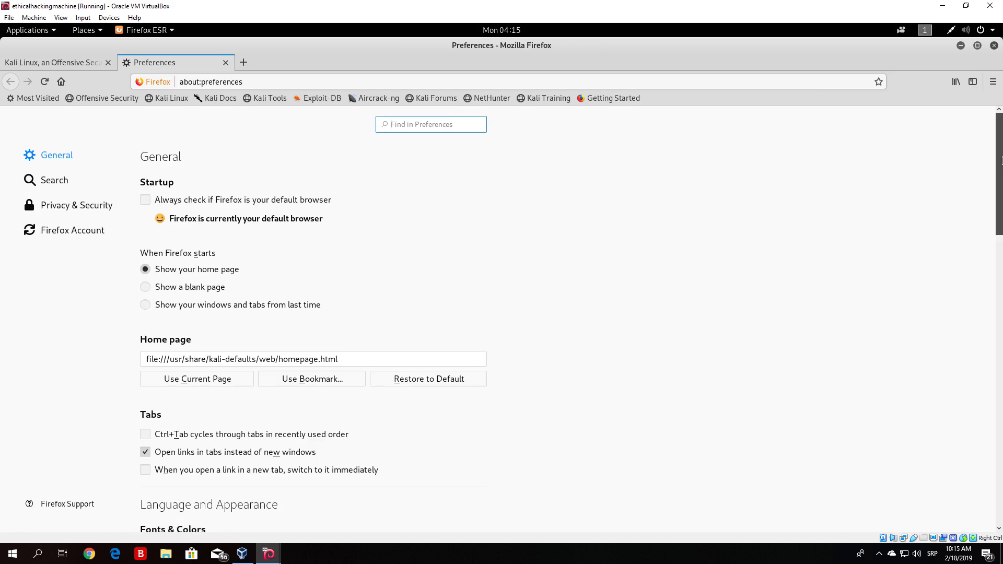
{"action": "left_click_drag", "start_coordinate": [1001, 143], "coordinate": [1001, 475]}
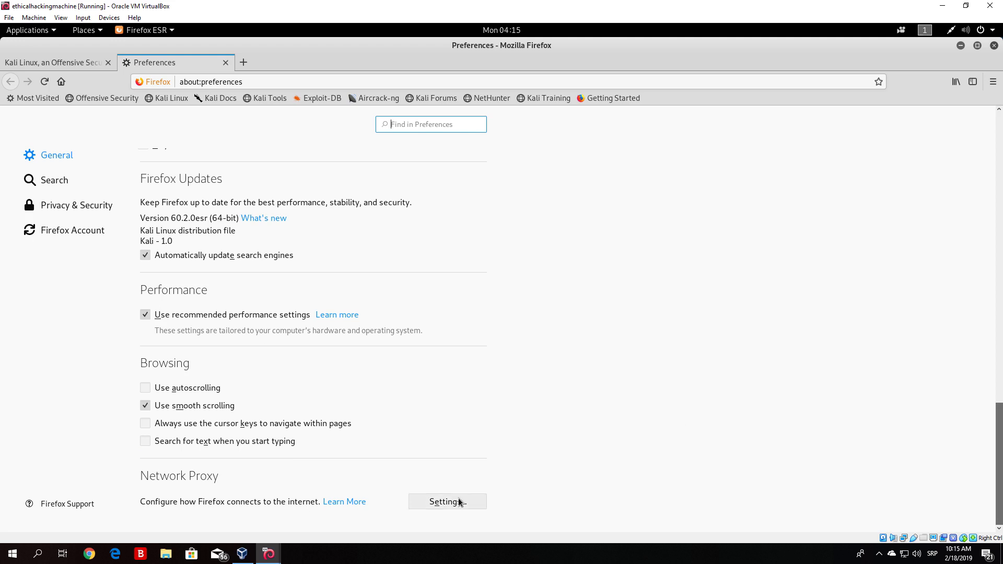
{"action": "left_click", "coordinate": [445, 502]}
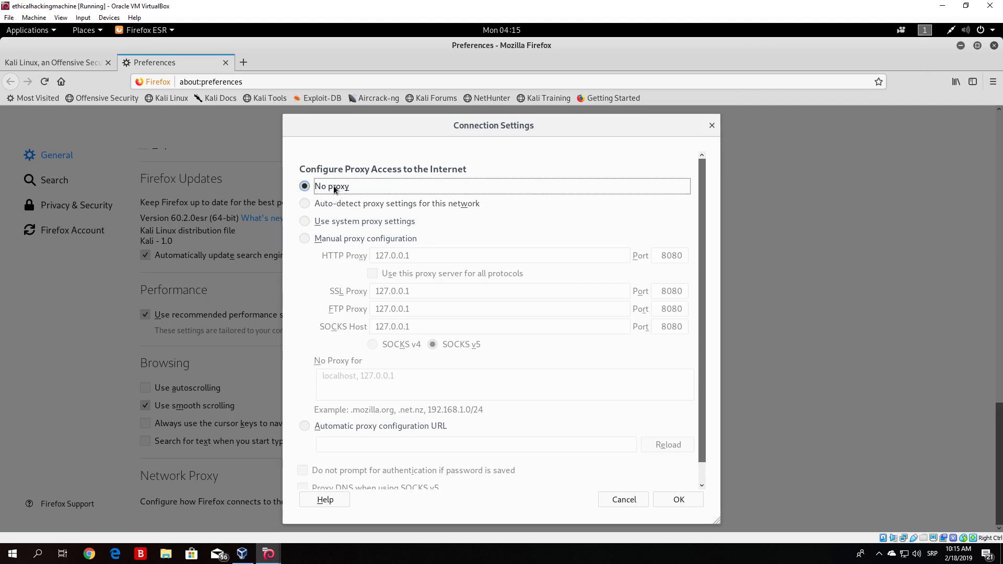
- Switch Firefox to manual proxy configuration with HTTP proxy 127.0.0.1 on port 8080, save it, and reopen the settings to check
{"action": "left_click", "coordinate": [305, 240]}
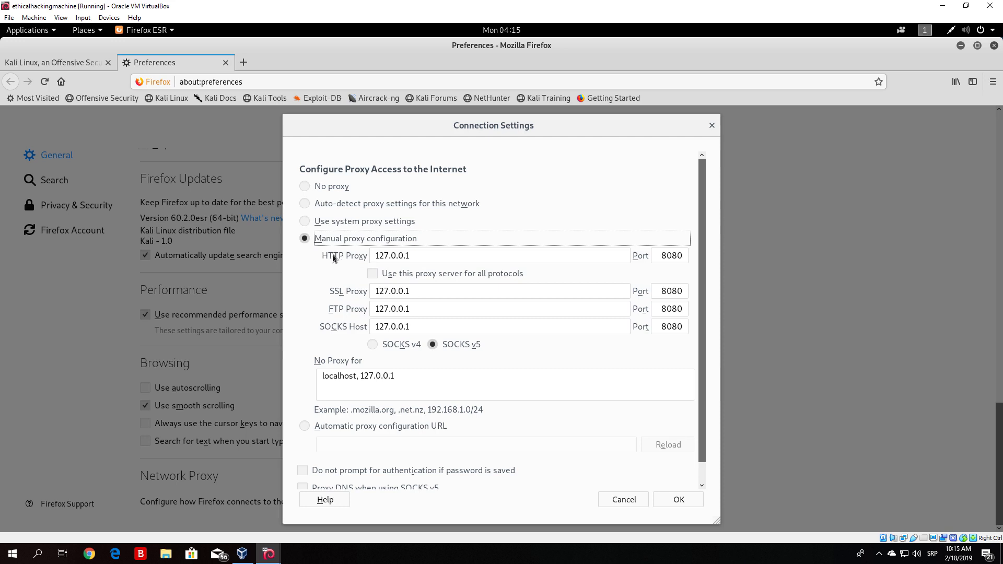
{"action": "left_click_drag", "start_coordinate": [322, 256], "coordinate": [370, 257]}
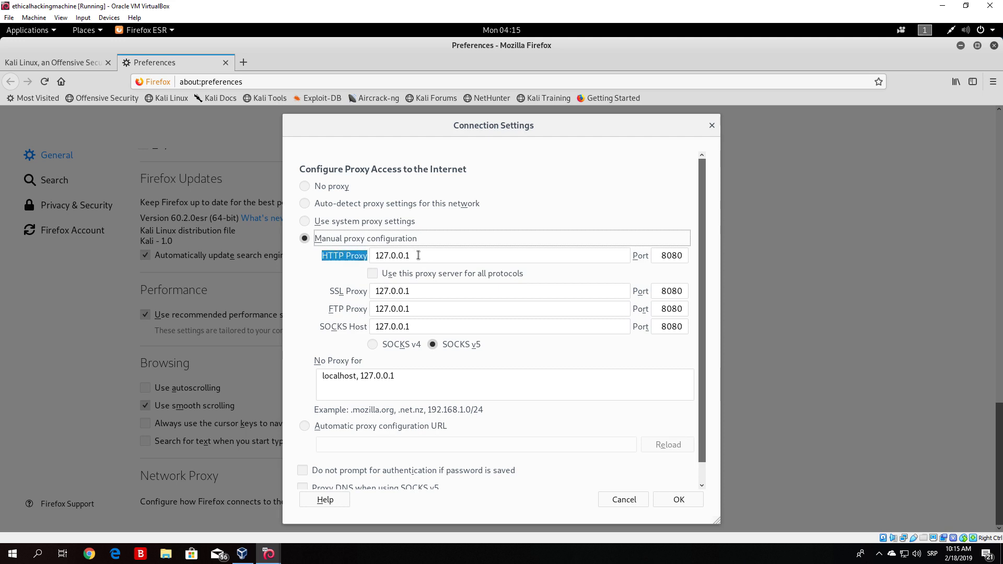
{"action": "left_click", "coordinate": [367, 254]}
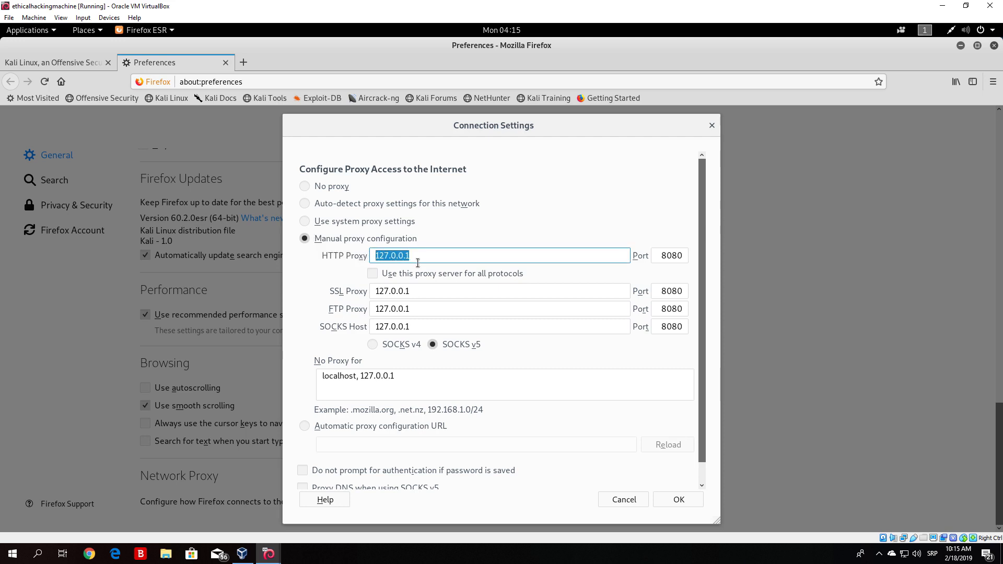
{"action": "left_click", "coordinate": [679, 256]}
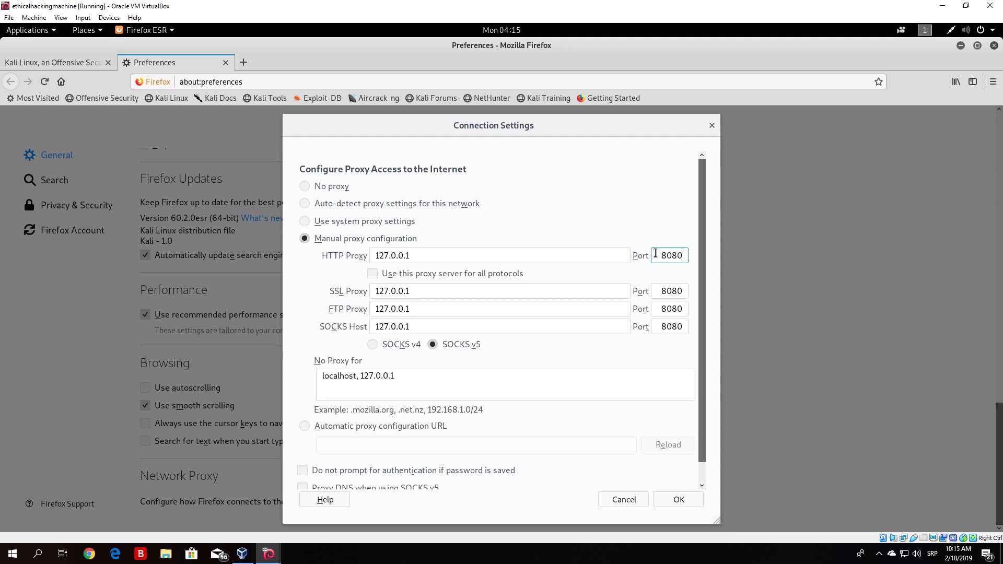
{"action": "left_click", "coordinate": [651, 225]}
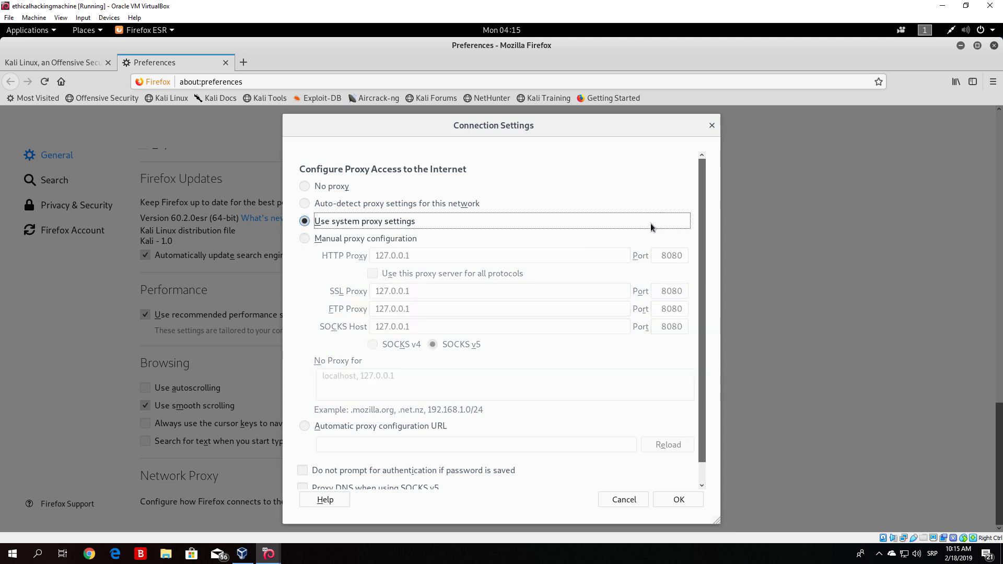
{"action": "left_click", "coordinate": [310, 237]}
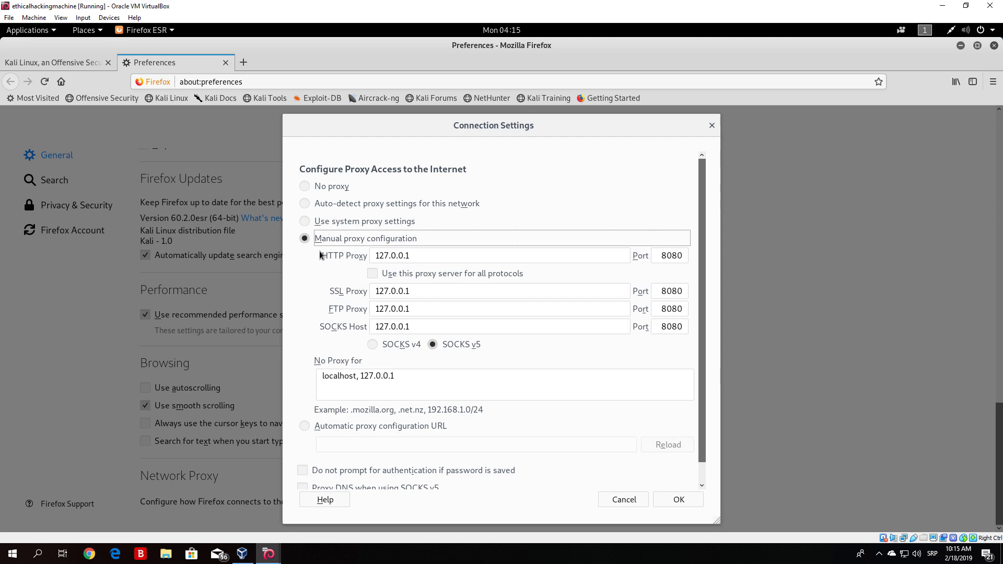
{"action": "left_click_drag", "start_coordinate": [320, 254], "coordinate": [643, 347]}
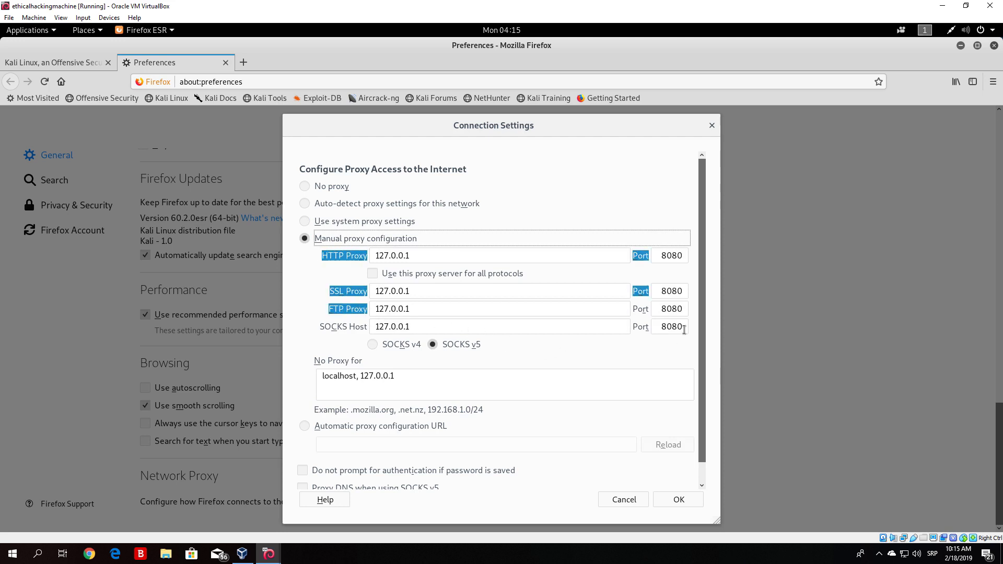
{"action": "left_click", "coordinate": [307, 291]}
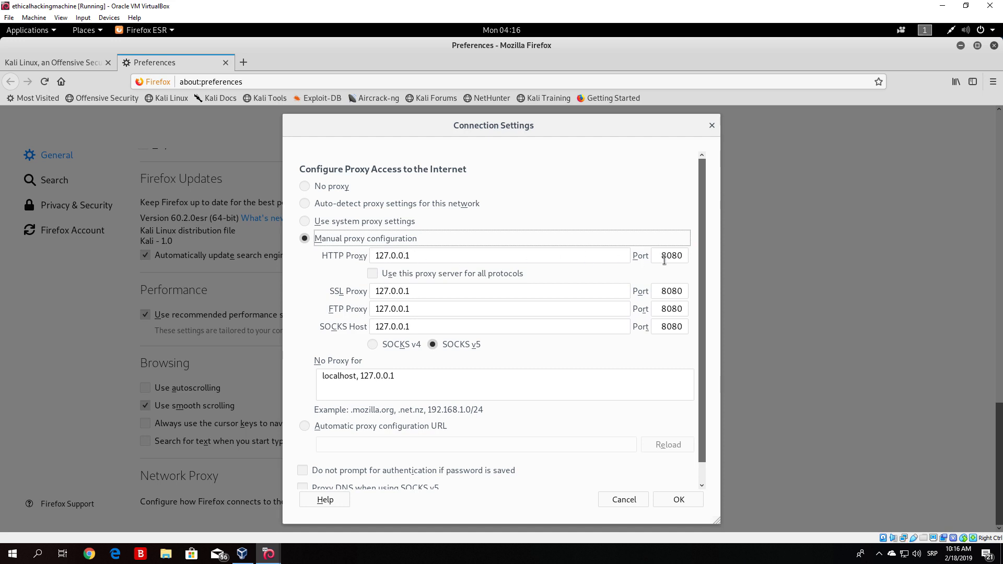
{"action": "left_click", "coordinate": [683, 256]}
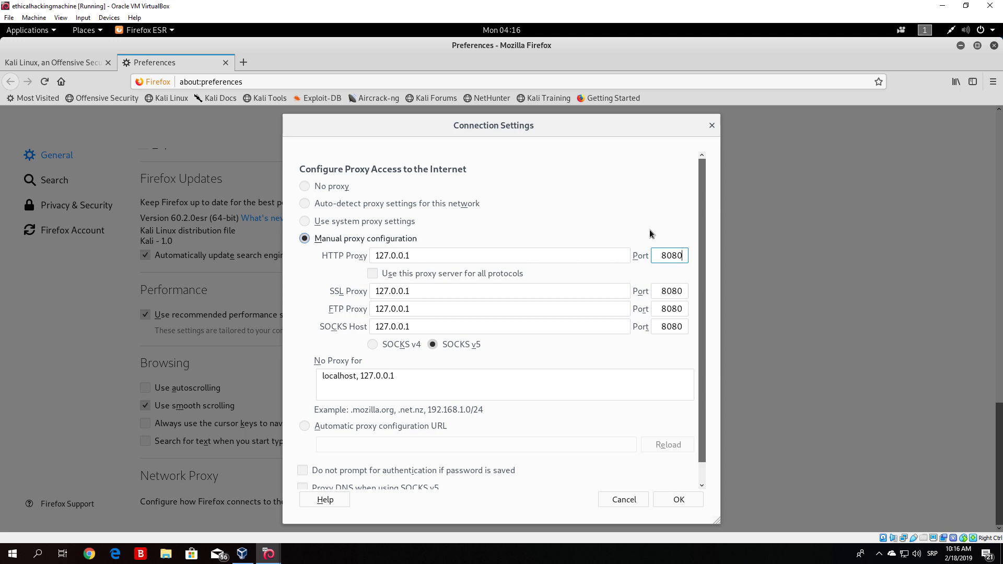
{"action": "left_click", "coordinate": [654, 271]}
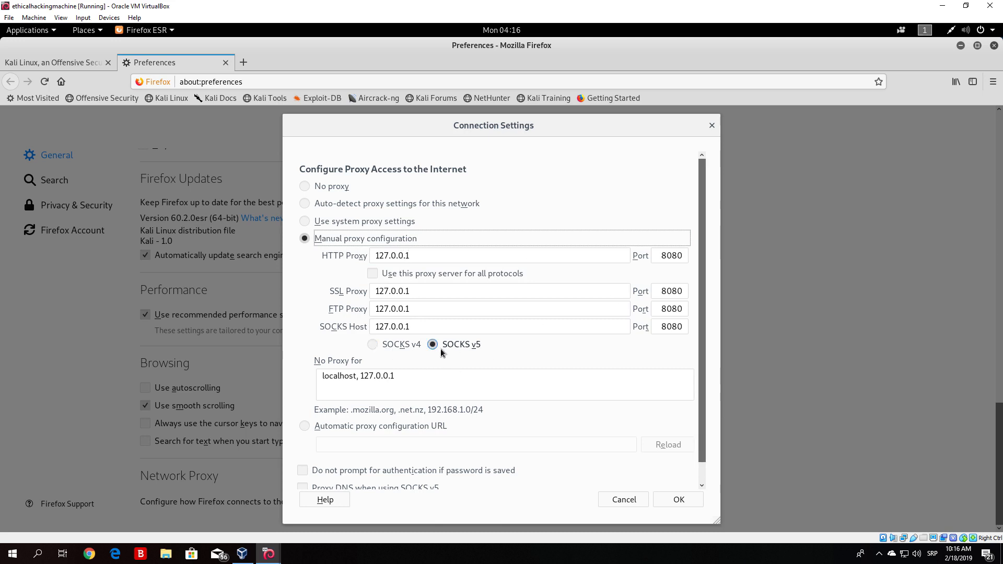
{"action": "left_click", "coordinate": [373, 349]}
{"action": "left_click", "coordinate": [432, 349]}
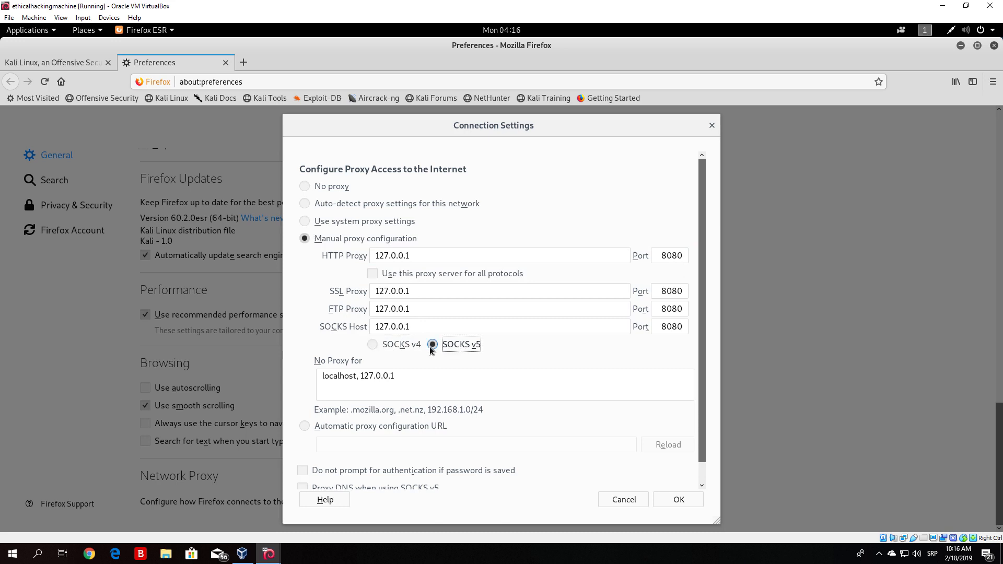
{"action": "left_click", "coordinate": [679, 500]}
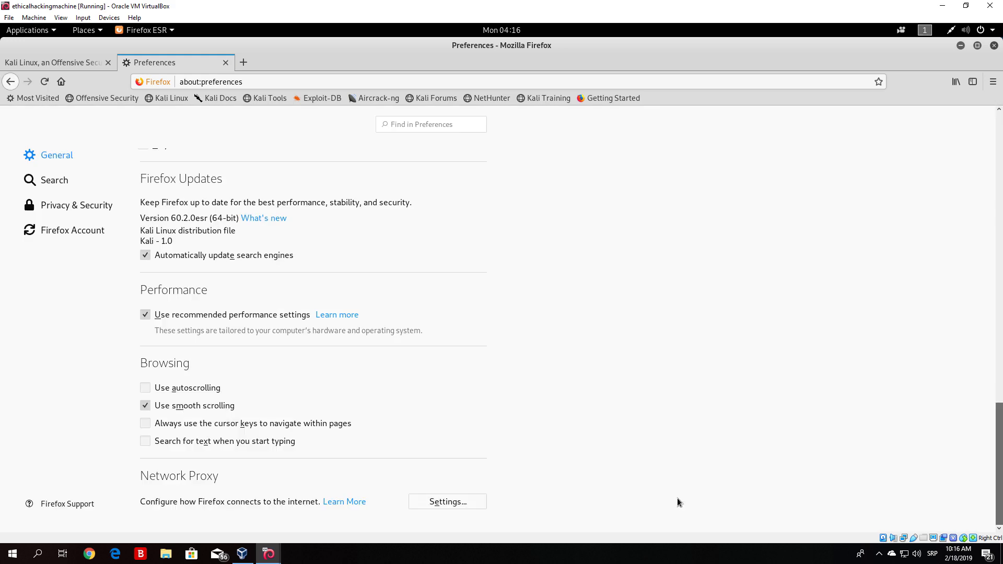
{"action": "left_click", "coordinate": [451, 502]}
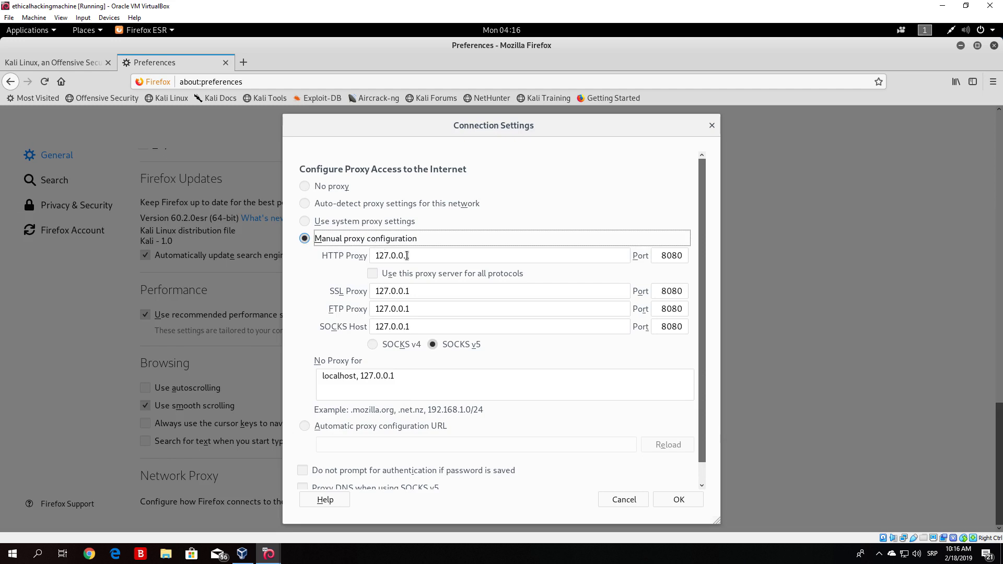
{"action": "left_click", "coordinate": [677, 500]}
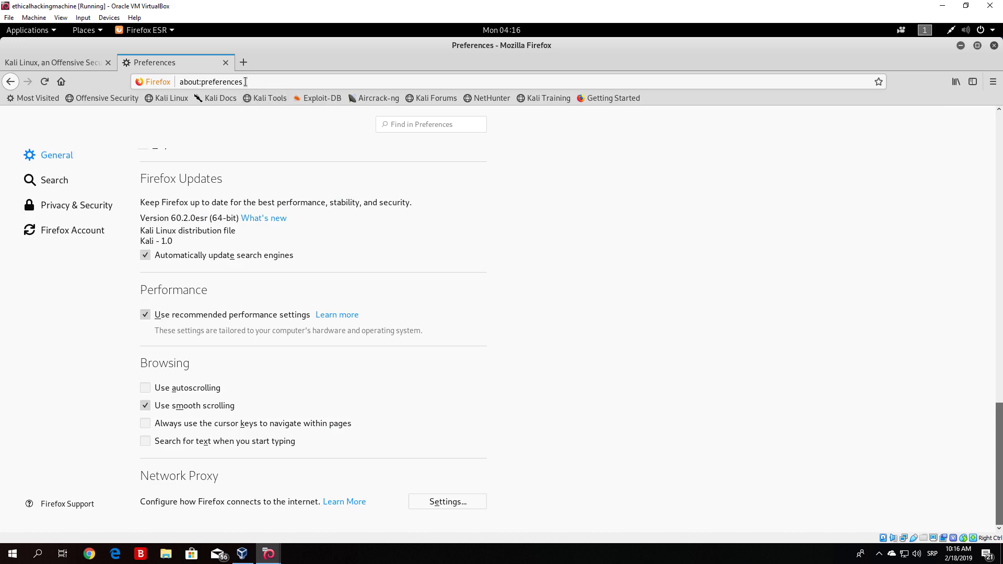
- Open a new tab and load google.com through the proxy
{"action": "left_click", "coordinate": [244, 62]}
{"action": "type", "text": "go"}
{"action": "key", "text": "Return"}
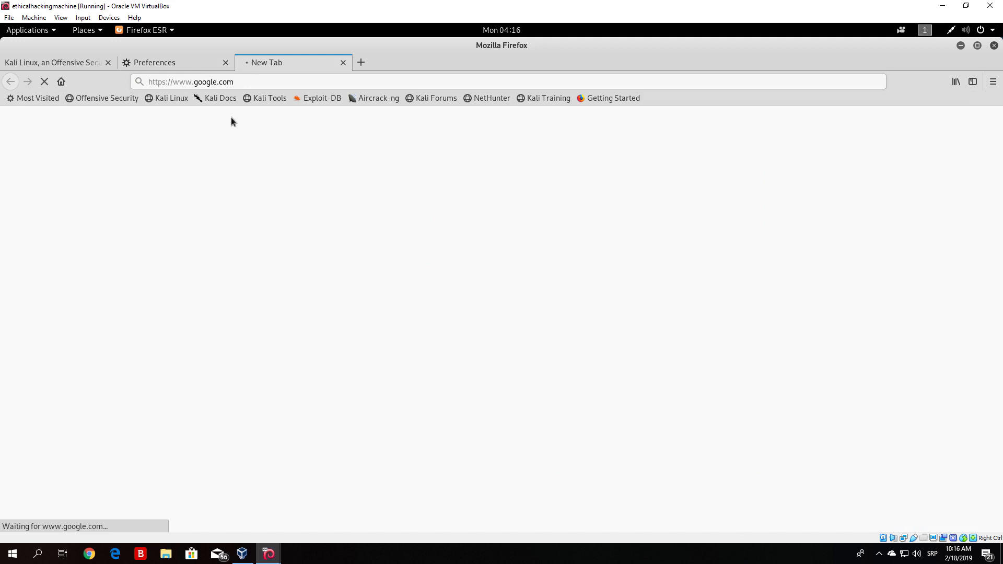
- Restore the Firefox window and switch to Burp's Proxy Intercept view
{"action": "left_click", "coordinate": [976, 47]}
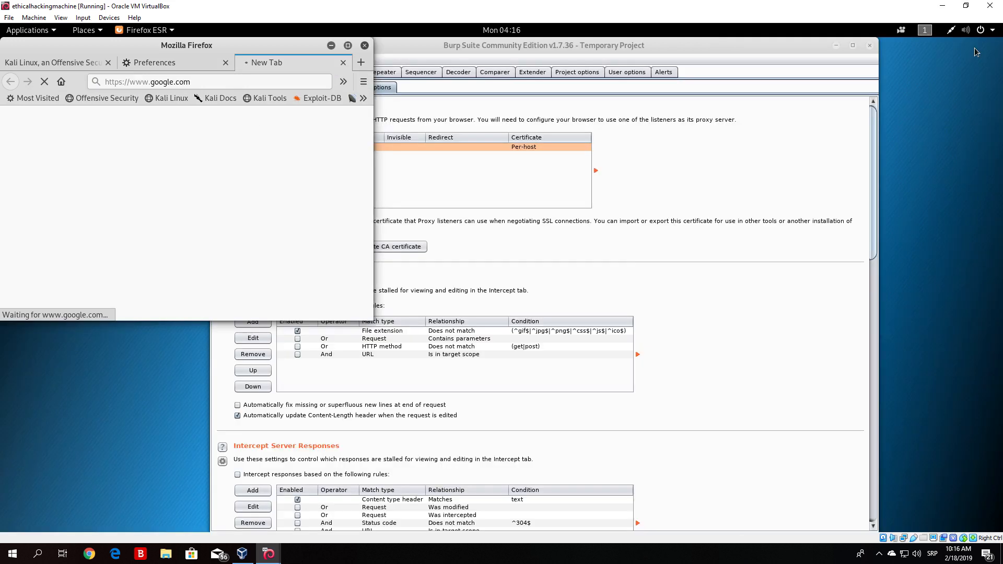
{"action": "left_click", "coordinate": [647, 134]}
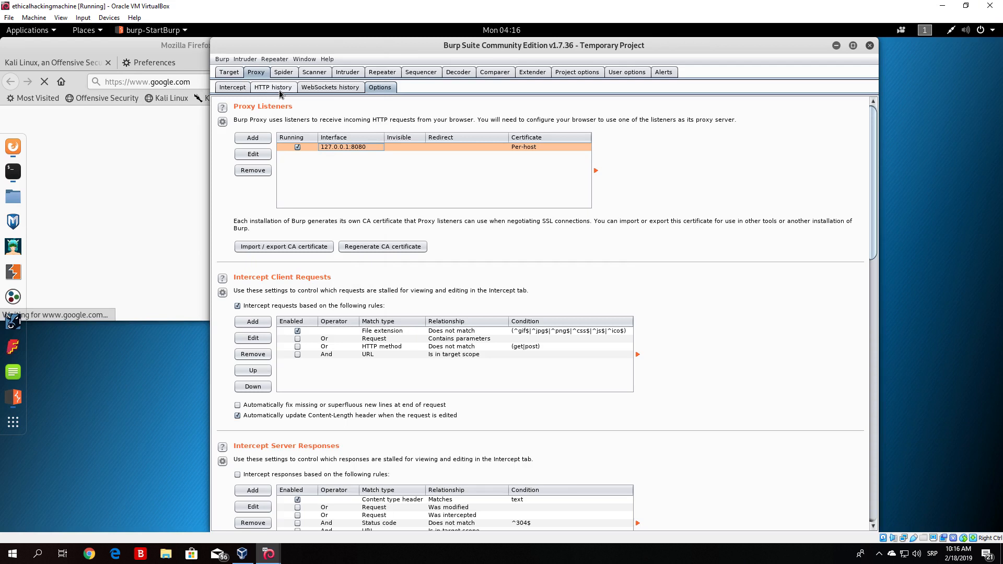
{"action": "left_click", "coordinate": [232, 87]}
{"action": "left_click", "coordinate": [346, 120]}
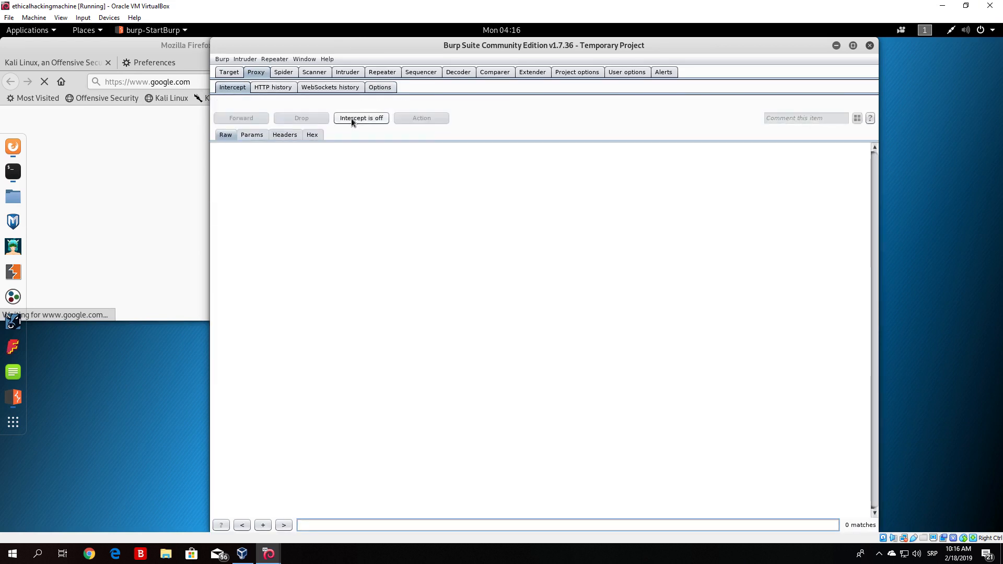
- Maximize Firefox, open a new tab, and browse to the OWASP Broken Web Applications site at 192.168.1.9
{"action": "left_click", "coordinate": [155, 53]}
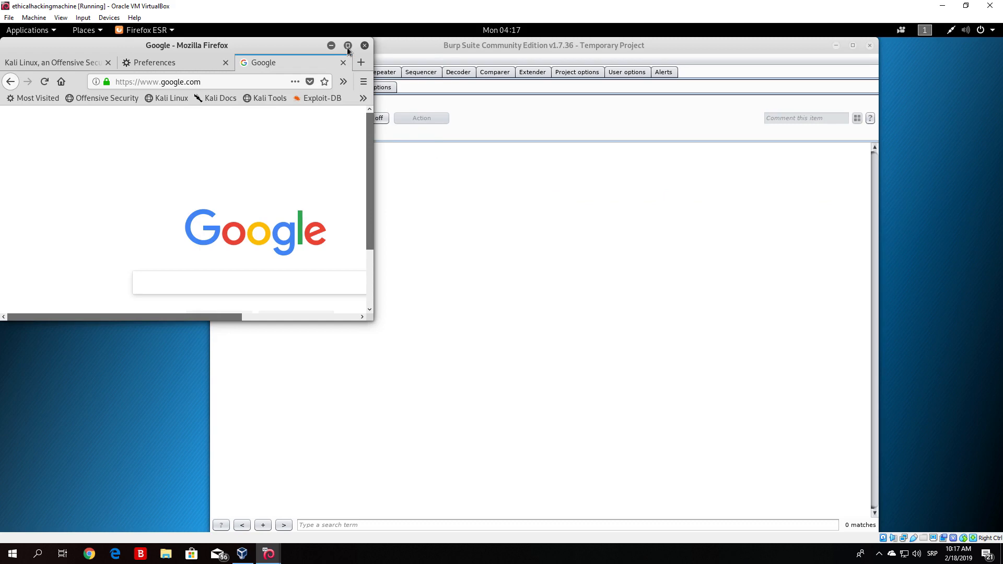
{"action": "left_click", "coordinate": [348, 47]}
{"action": "left_click", "coordinate": [361, 62]}
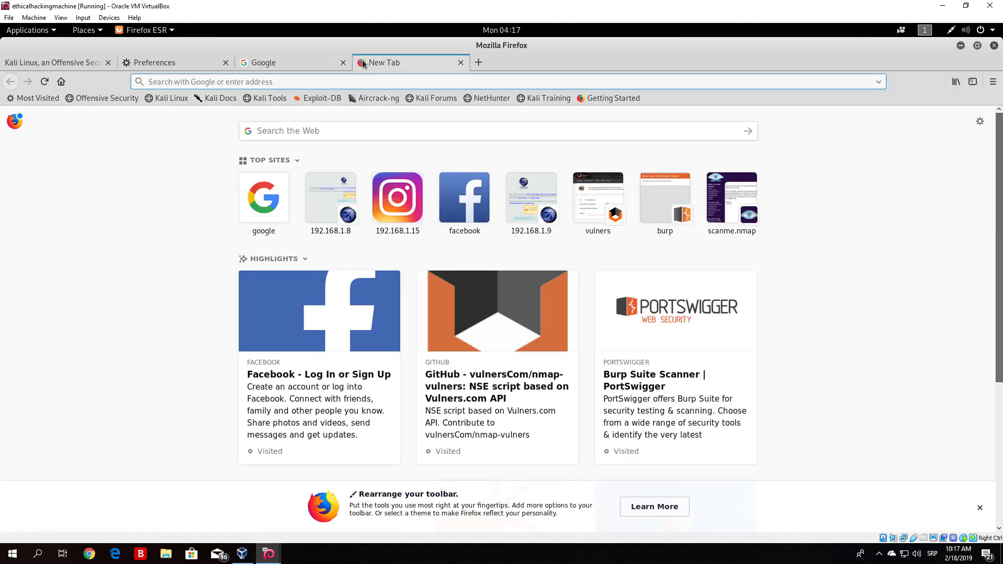
{"action": "type", "text": "http"}
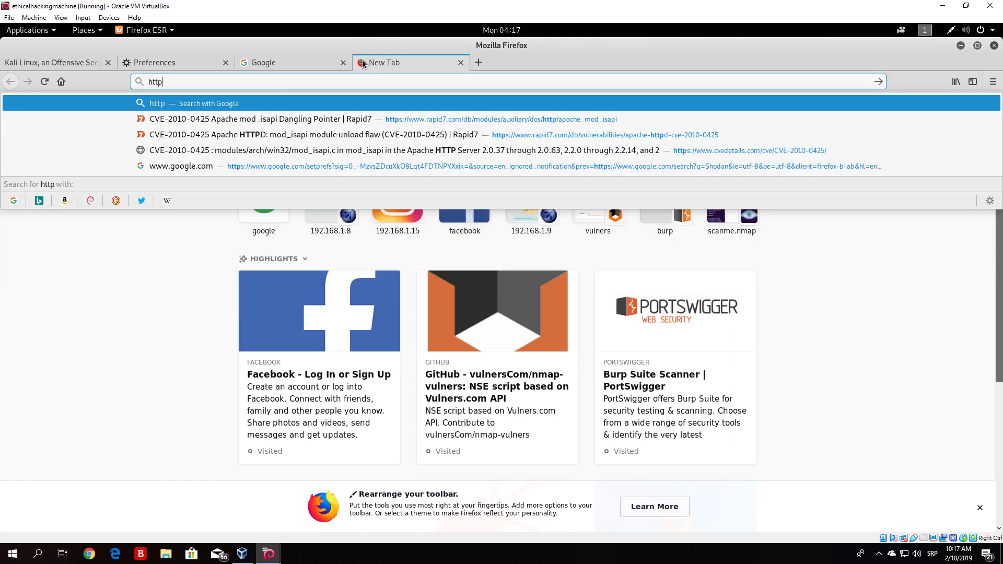
{"action": "type", "text": ":"}
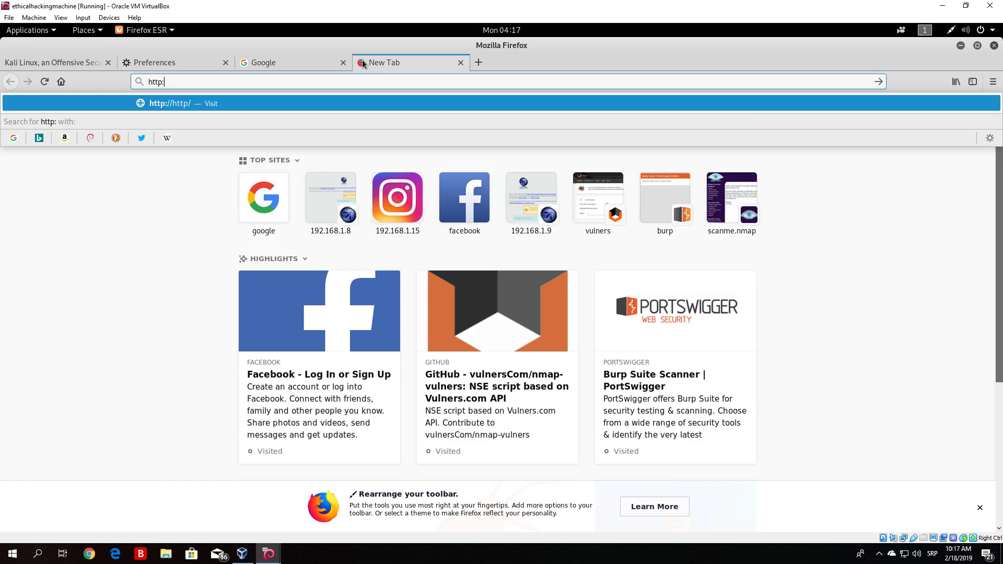
{"action": "type", "text": "//"}
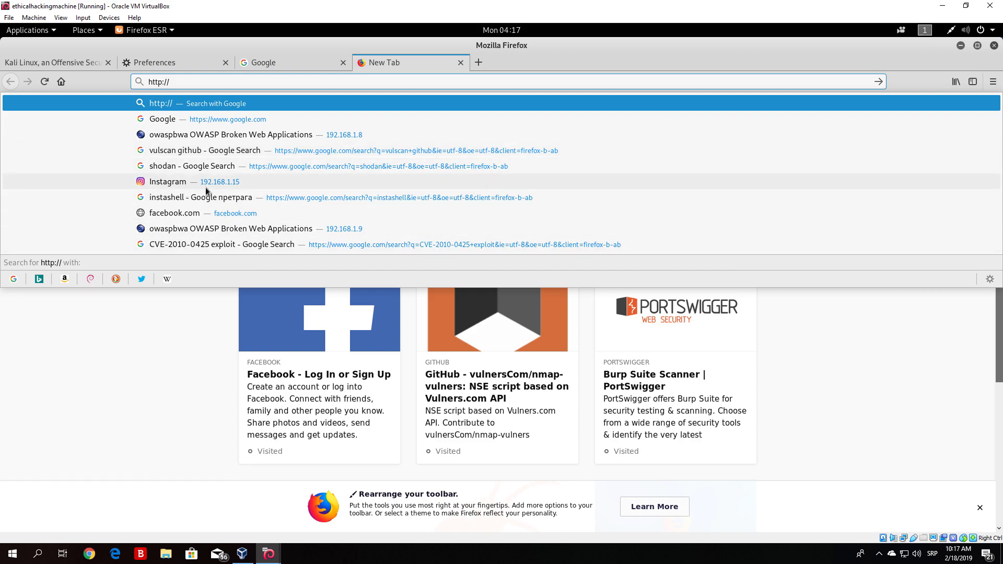
{"action": "left_click", "coordinate": [279, 228]}
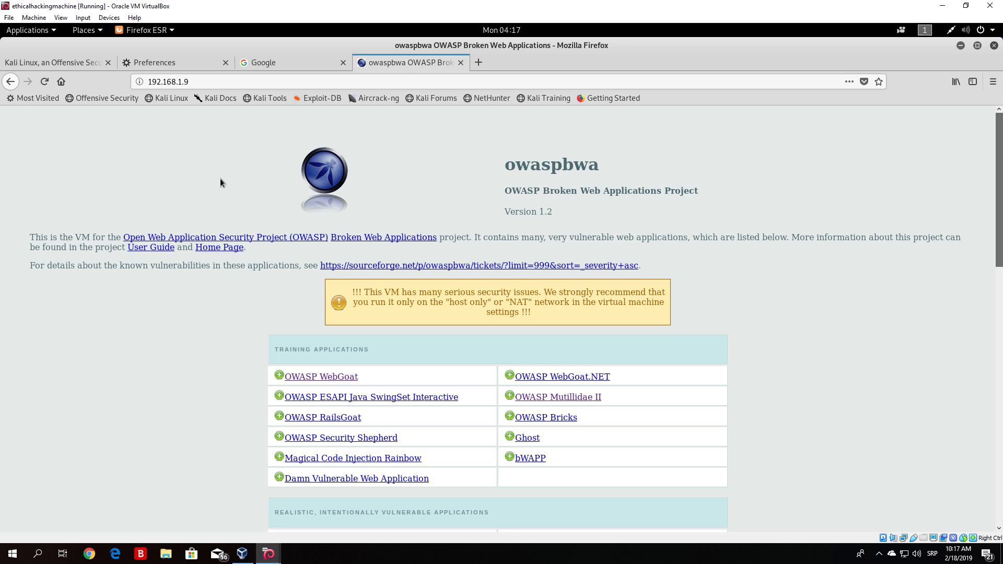
- Switch between the Google and owaspbwa tabs to check both pages loaded
{"action": "left_click", "coordinate": [270, 62]}
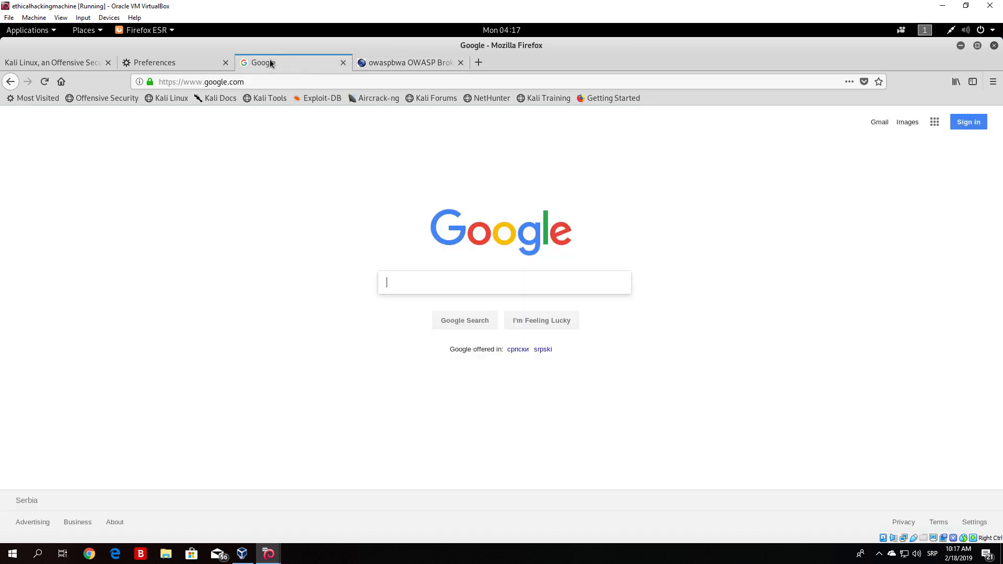
{"action": "left_click", "coordinate": [409, 59]}
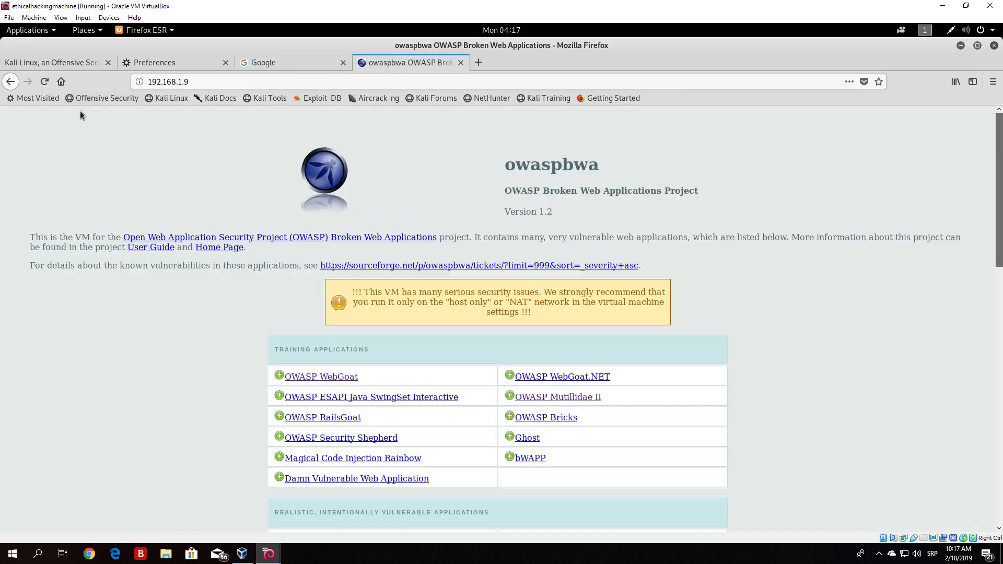
{"action": "left_click", "coordinate": [40, 80]}
- Minimize Firefox and turn Burp's proxy interception on
{"action": "left_click", "coordinate": [964, 45]}
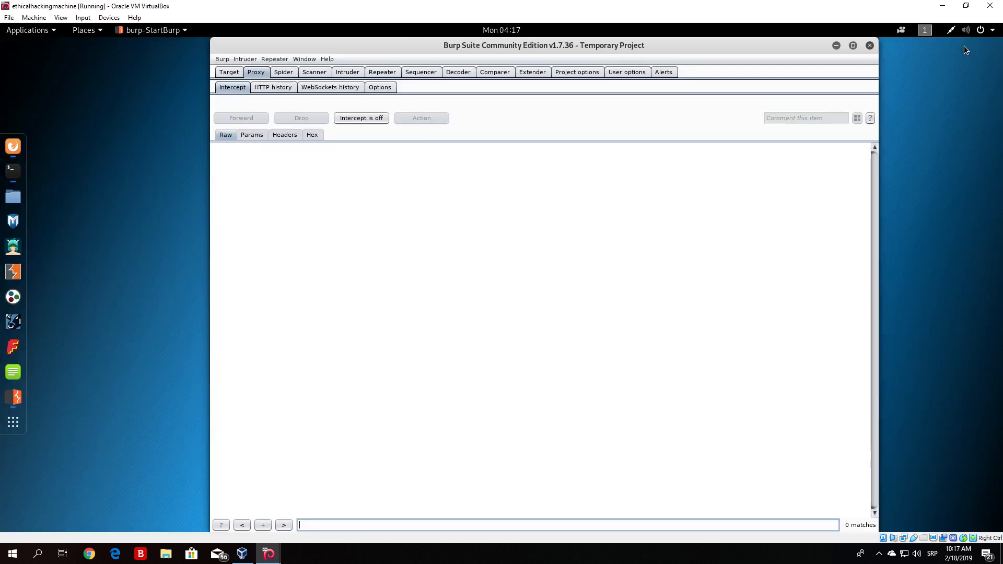
{"action": "left_click", "coordinate": [354, 120]}
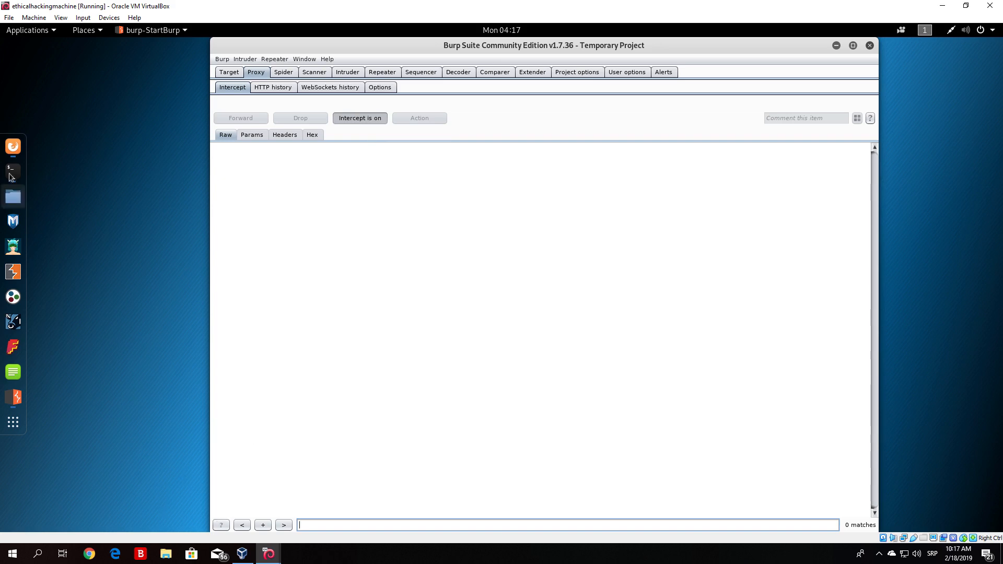
- Bring Firefox back, close the Google tab, and reload the owaspbwa page so Burp captures the request
{"action": "left_click", "coordinate": [12, 148]}
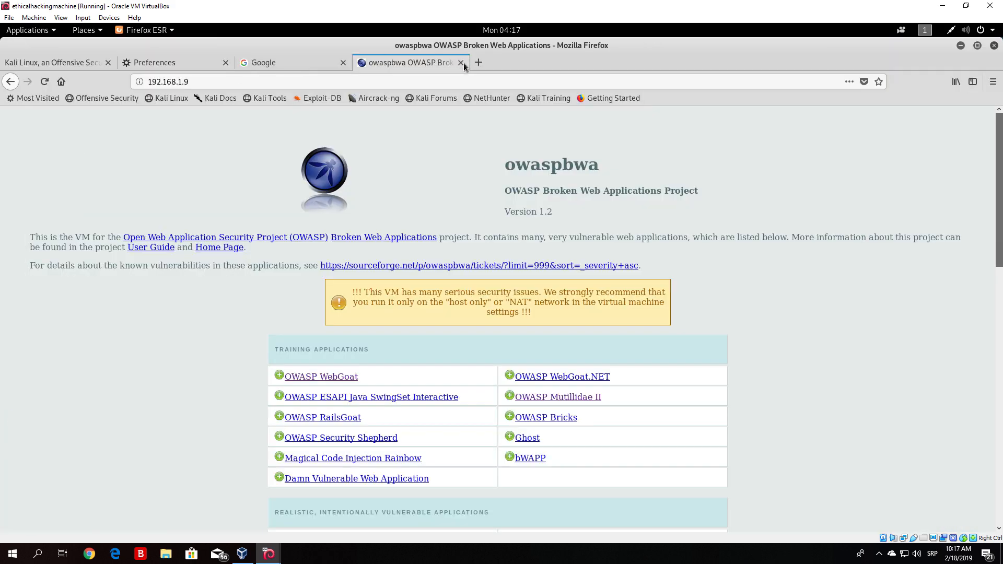
{"action": "left_click", "coordinate": [343, 63]}
{"action": "left_click", "coordinate": [225, 63]}
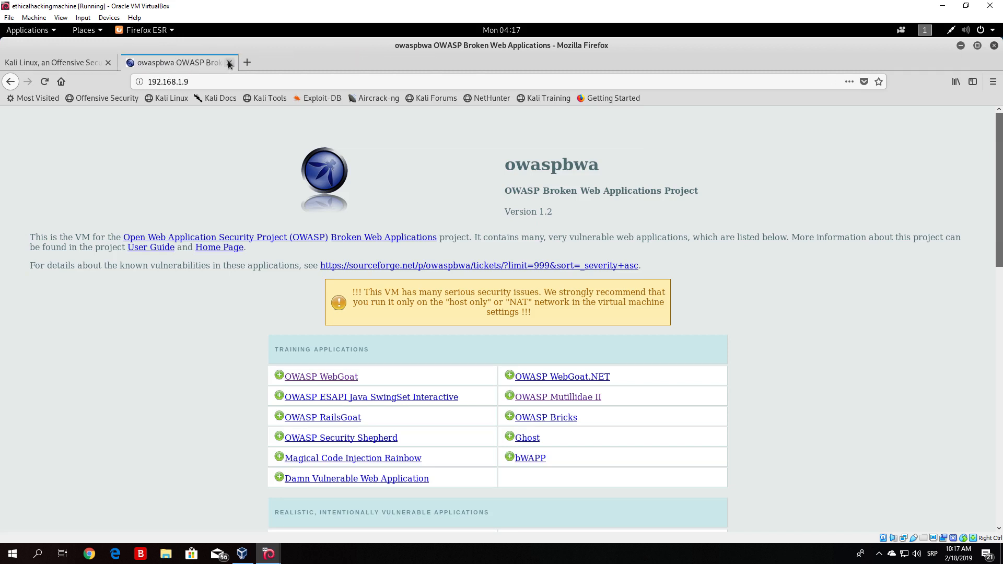
{"action": "left_click", "coordinate": [45, 83]}
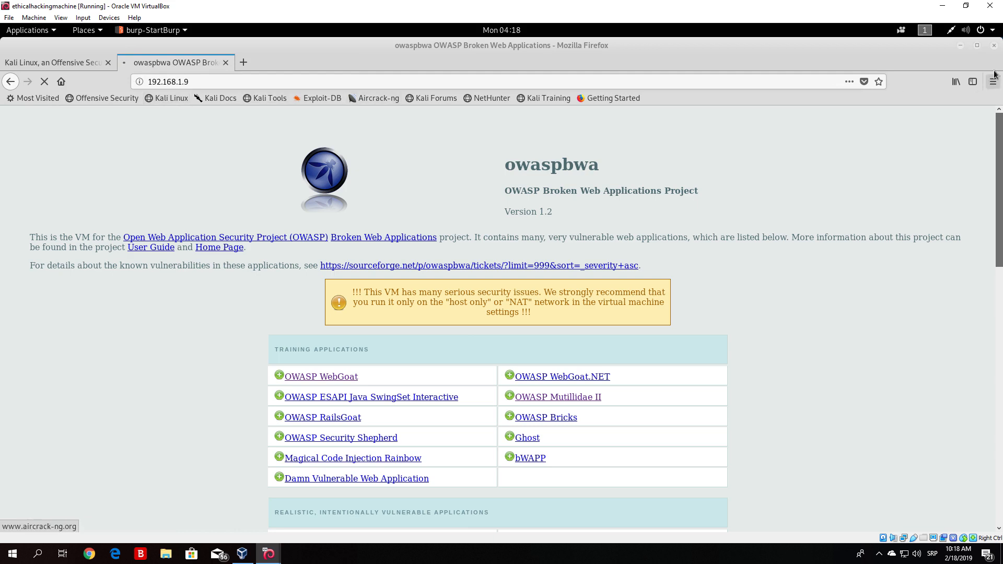
{"action": "left_click", "coordinate": [960, 46]}
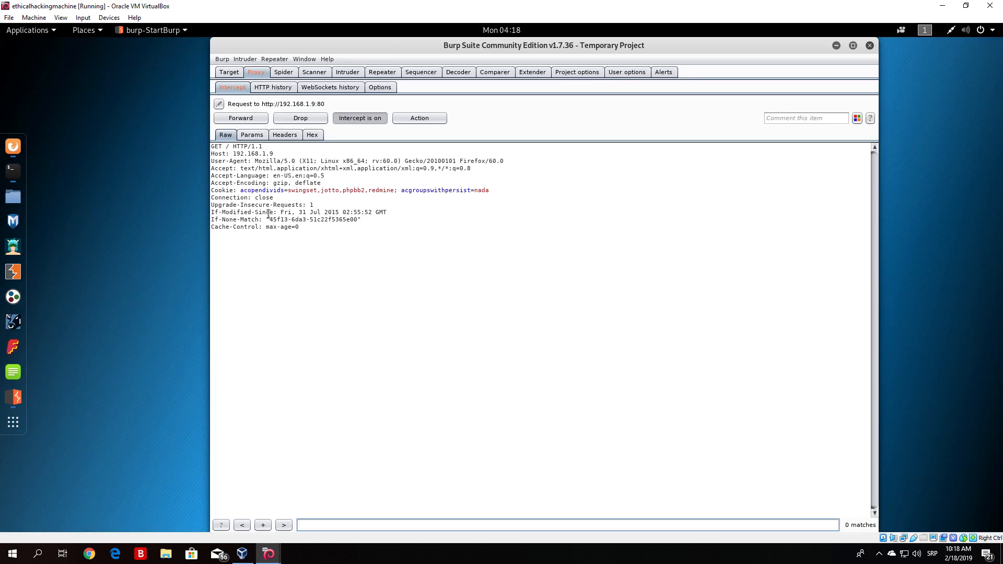
- Highlight the Host value 192.168.1.9 in the intercepted request and forward the request
{"action": "left_click_drag", "start_coordinate": [306, 227], "coordinate": [181, 145]}
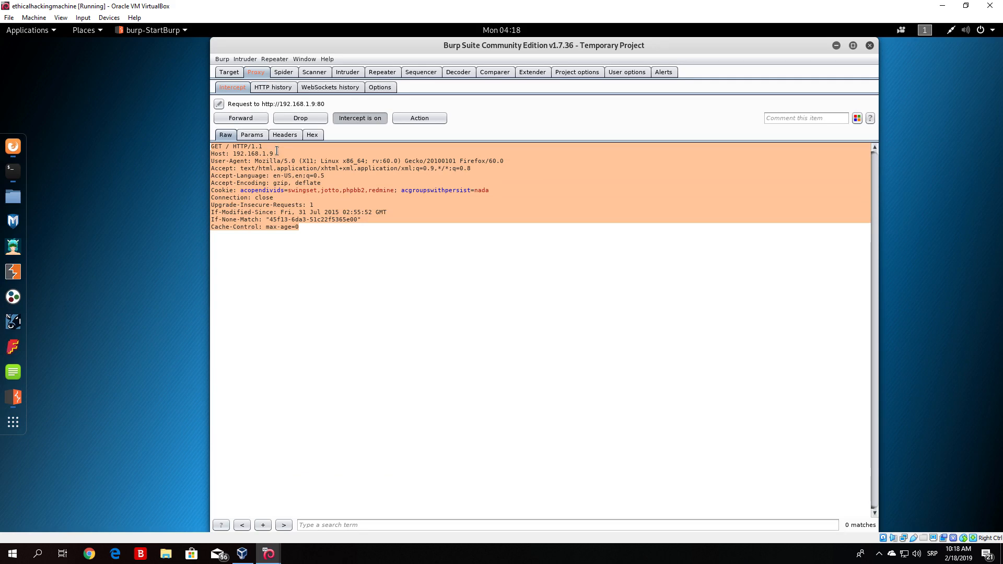
{"action": "left_click_drag", "start_coordinate": [275, 154], "coordinate": [234, 154]}
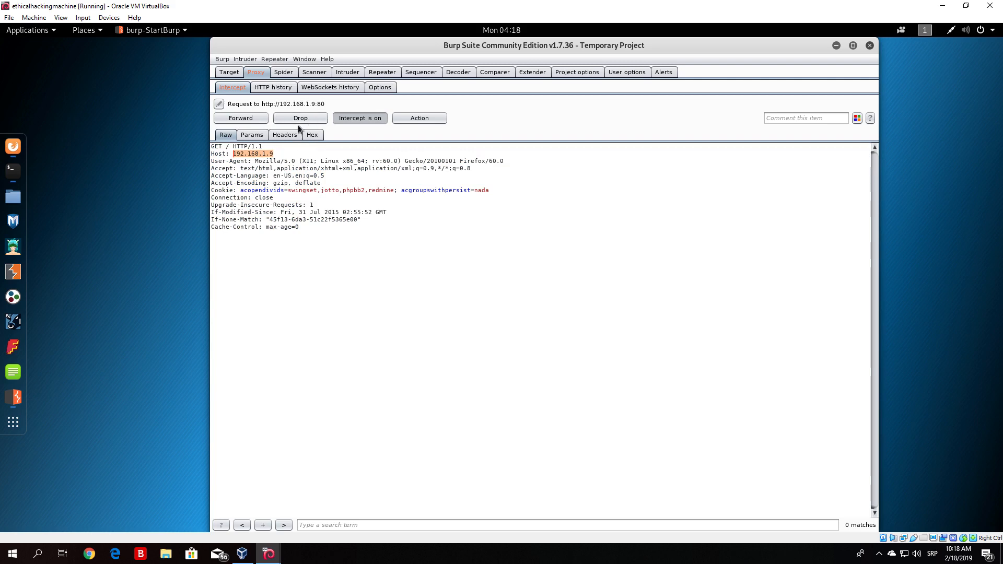
{"action": "left_click", "coordinate": [243, 118]}
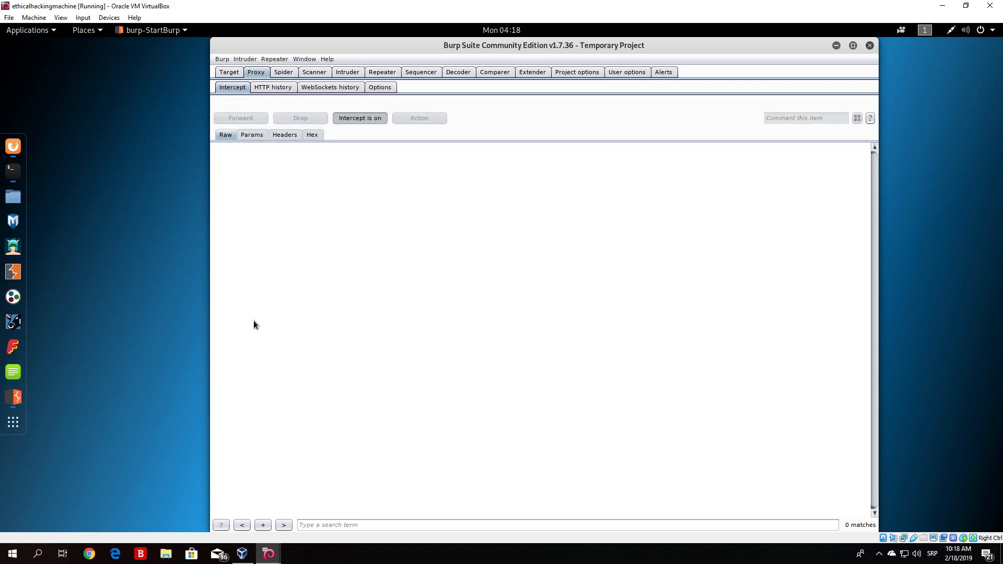
{"action": "right_click", "coordinate": [8, 151]}
{"action": "left_click", "coordinate": [80, 233]}
{"action": "left_click", "coordinate": [23, 148]}
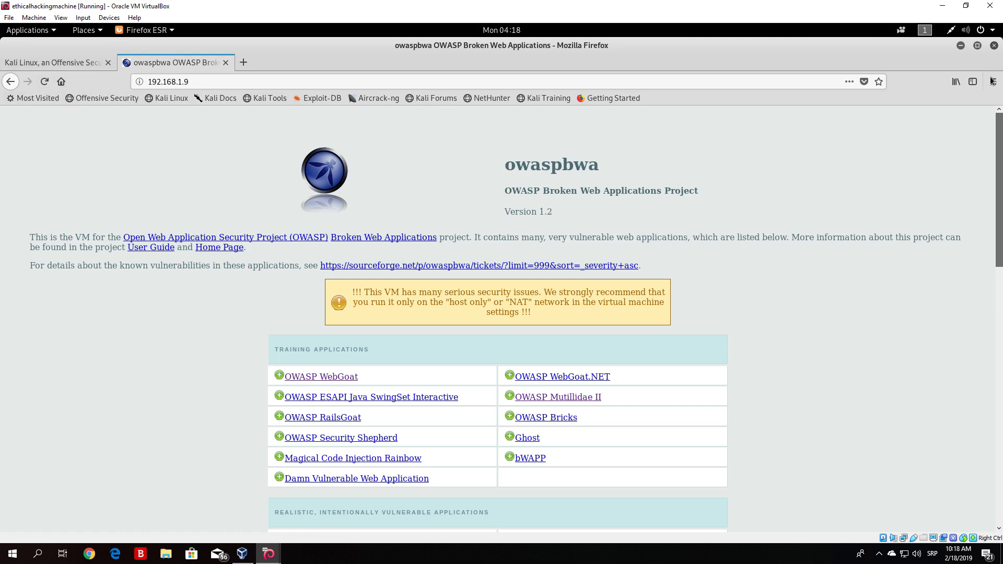
{"action": "left_click", "coordinate": [963, 46]}
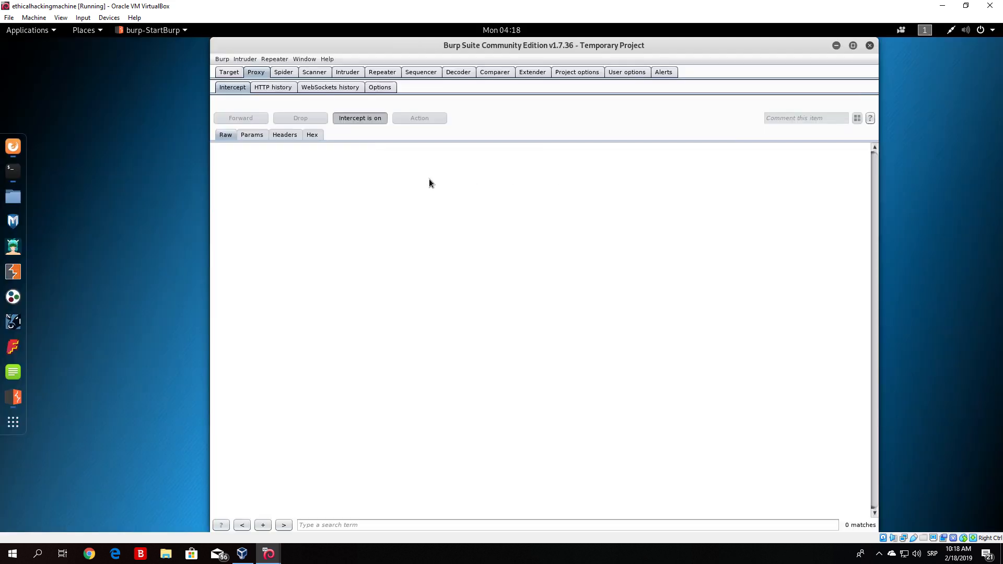
- Turn Burp's proxy interception off and reload the owaspbwa page in Firefox
{"action": "left_click", "coordinate": [365, 122]}
{"action": "left_click", "coordinate": [7, 151]}
{"action": "left_click", "coordinate": [44, 82]}
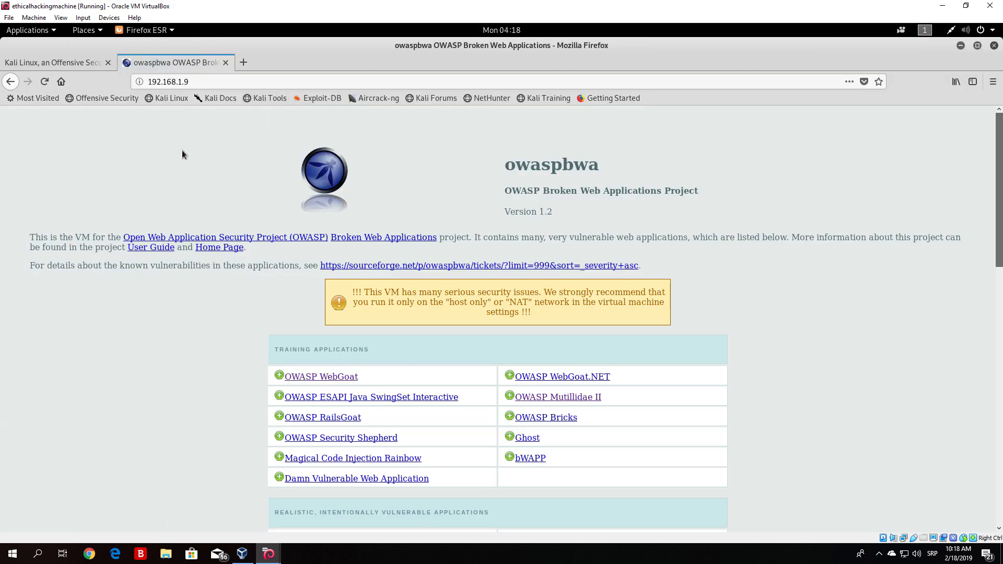
{"action": "mouse_move", "coordinate": [1000, 158]}
{"action": "left_mouse_down"}
{"action": "mouse_move", "coordinate": [999, 231]}
{"action": "mouse_move", "coordinate": [999, 158]}
{"action": "left_mouse_up"}
{"action": "left_click", "coordinate": [960, 45]}
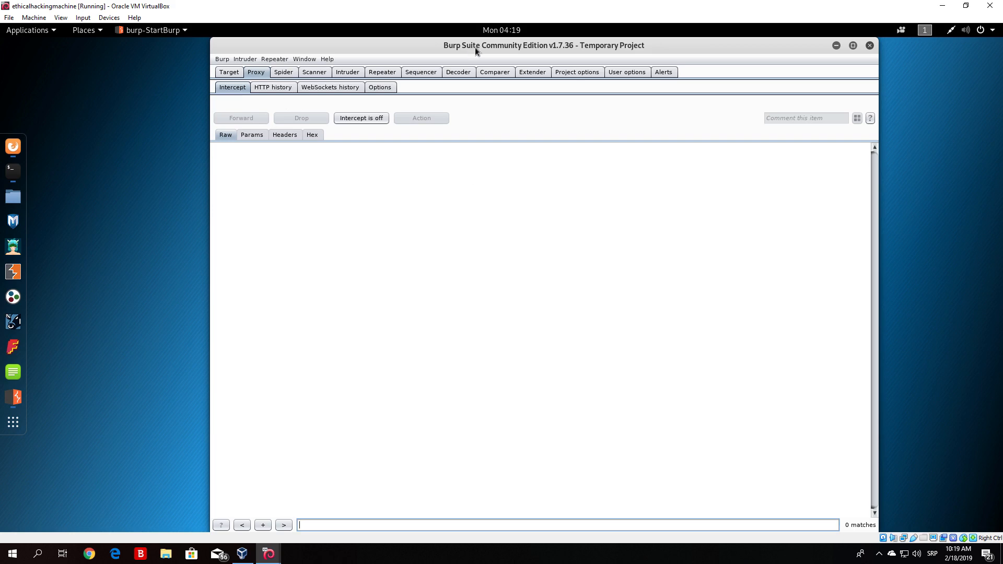
- Review Burp's proxy listener settings under the Proxy options, then return to the Intercept view
{"action": "left_click", "coordinate": [13, 146]}
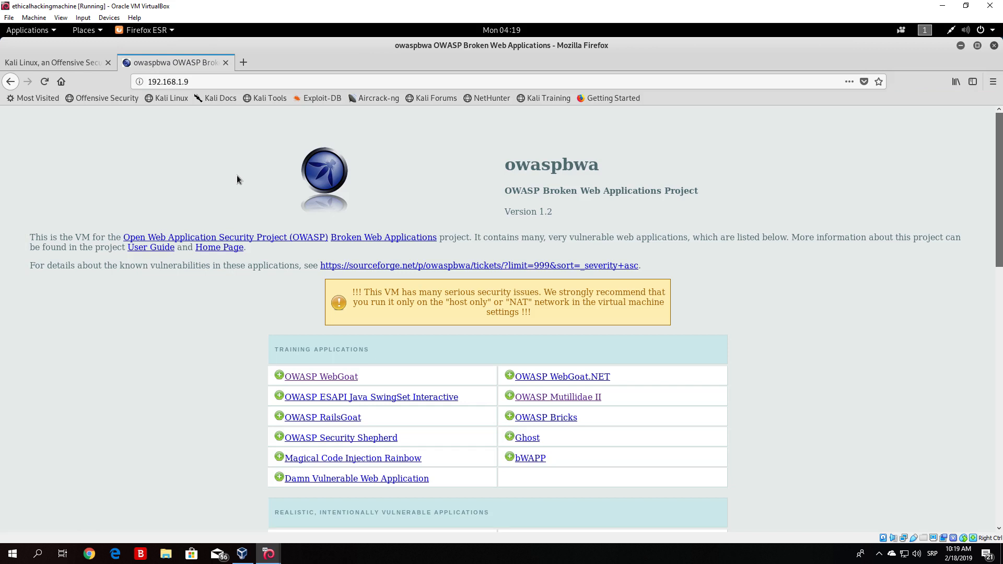
{"action": "left_click", "coordinate": [960, 47]}
{"action": "left_click", "coordinate": [379, 87]}
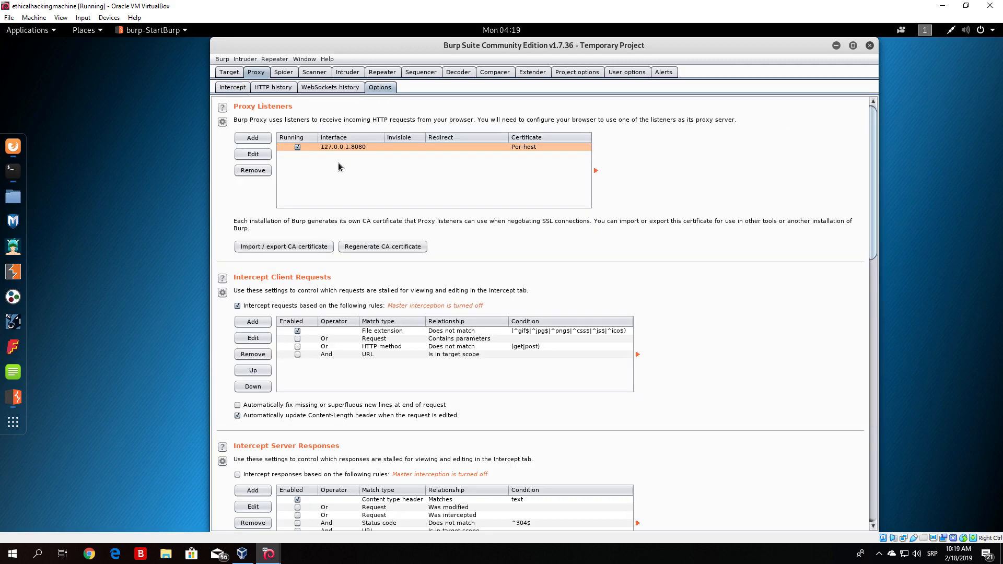
{"action": "left_click", "coordinate": [232, 87]}
- Open Firefox's network proxy connection settings to review the manual proxy configuration, then close them
{"action": "left_click", "coordinate": [4, 144]}
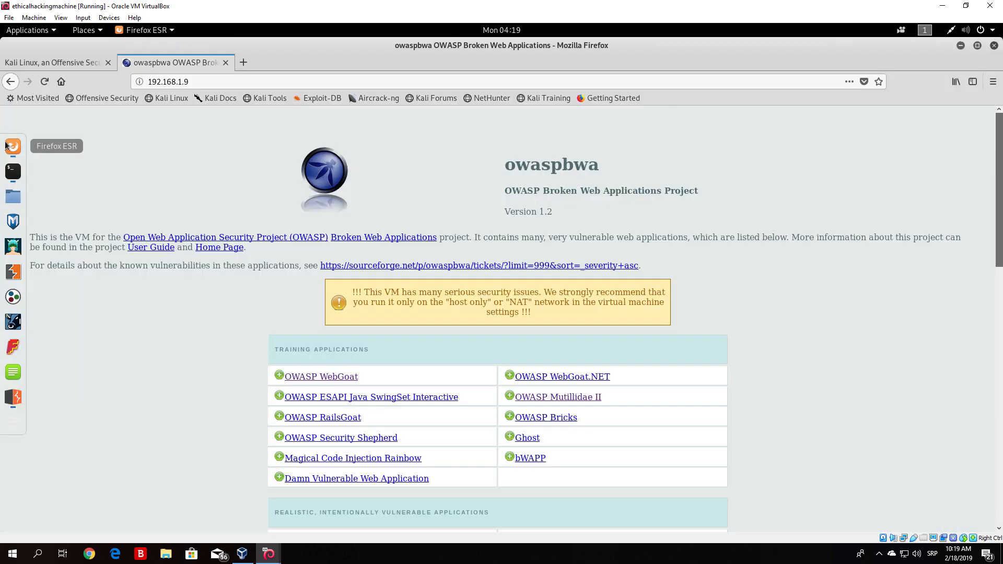
{"action": "left_click", "coordinate": [55, 65]}
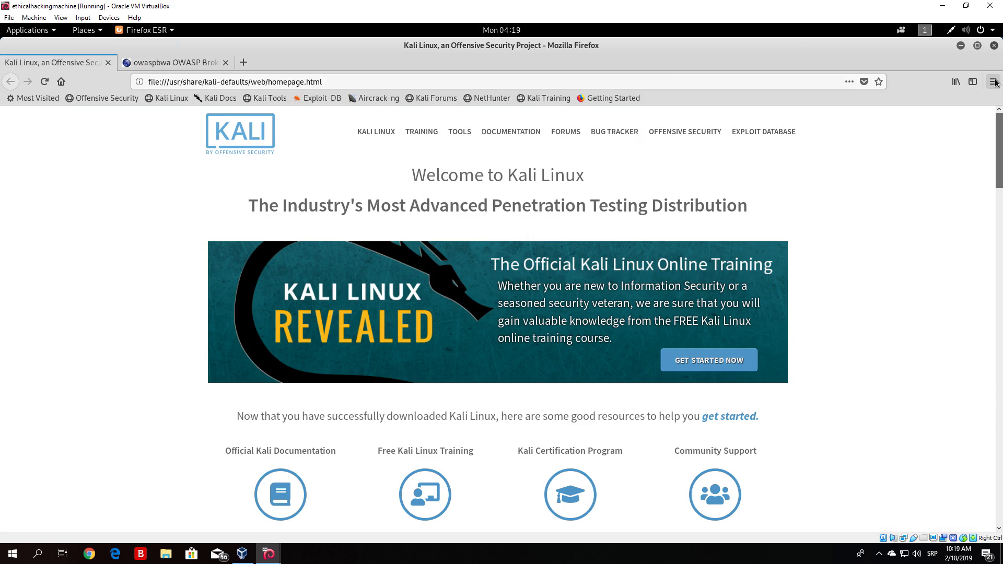
{"action": "left_click", "coordinate": [993, 81]}
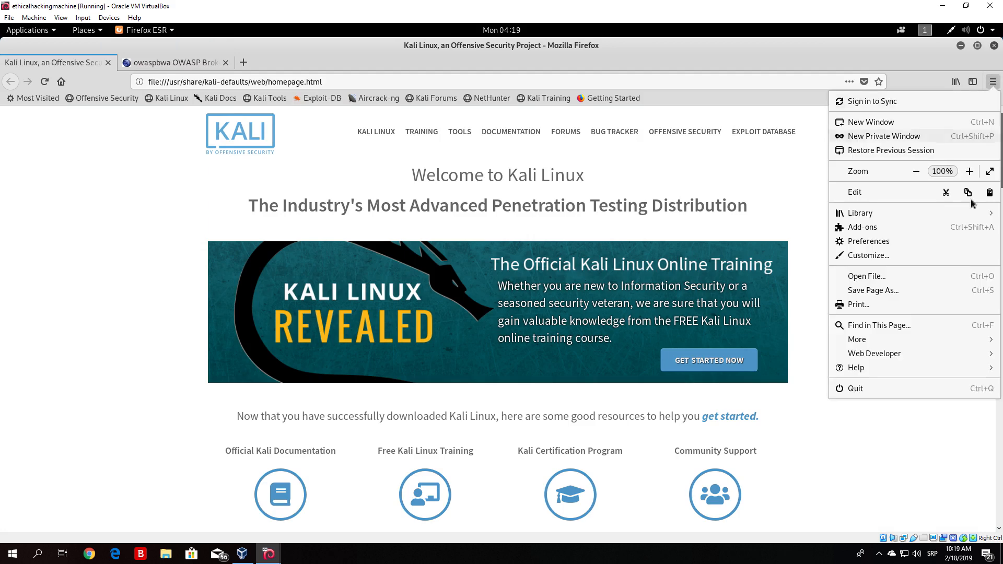
{"action": "left_click", "coordinate": [907, 240]}
{"action": "left_click_drag", "start_coordinate": [1002, 182], "coordinate": [992, 522]}
{"action": "left_click", "coordinate": [438, 503]}
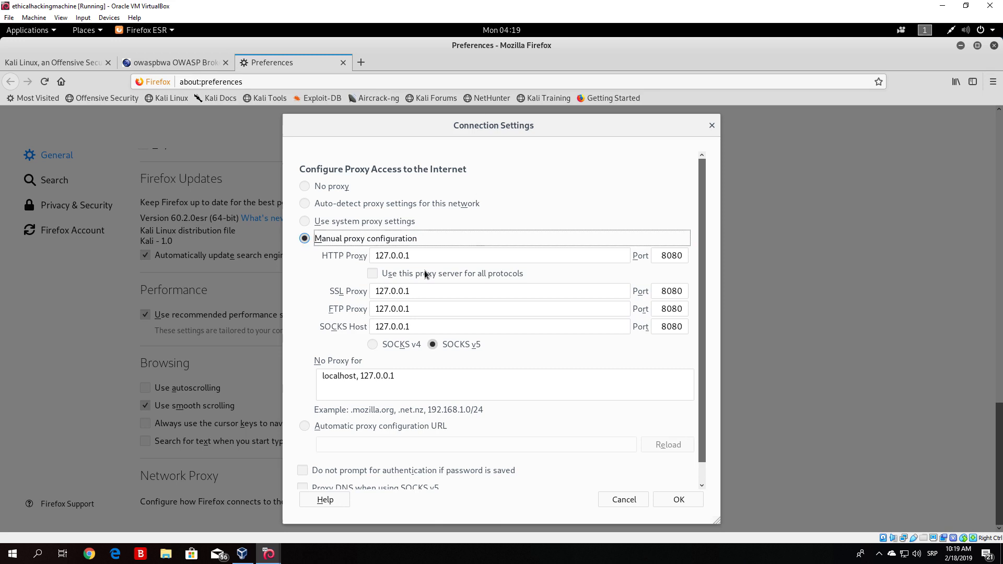
{"action": "left_click", "coordinate": [689, 500]}
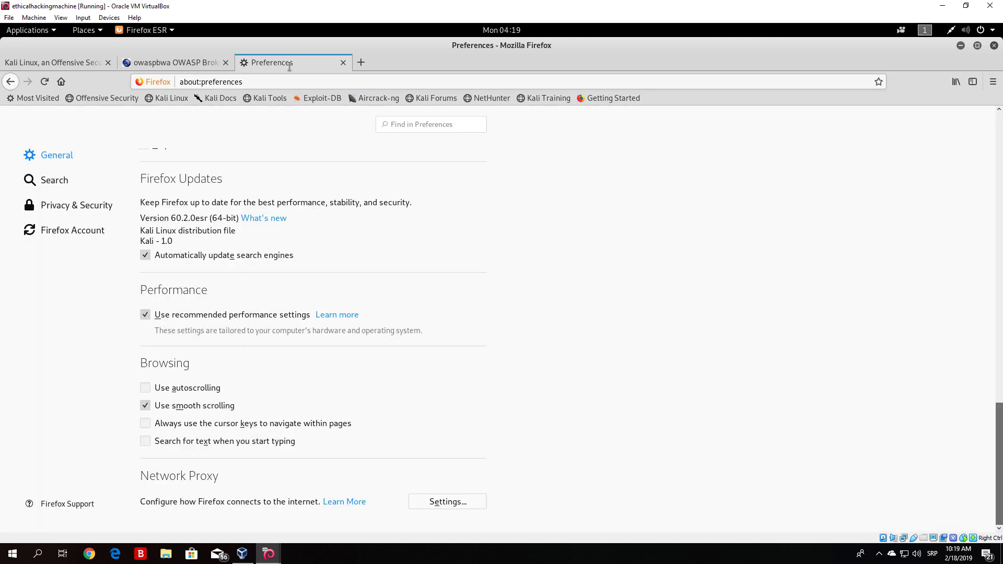
- Bring Firefox to the front, open a new tab, and maximize the window
{"action": "left_click", "coordinate": [978, 46]}
{"action": "left_click", "coordinate": [515, 110]}
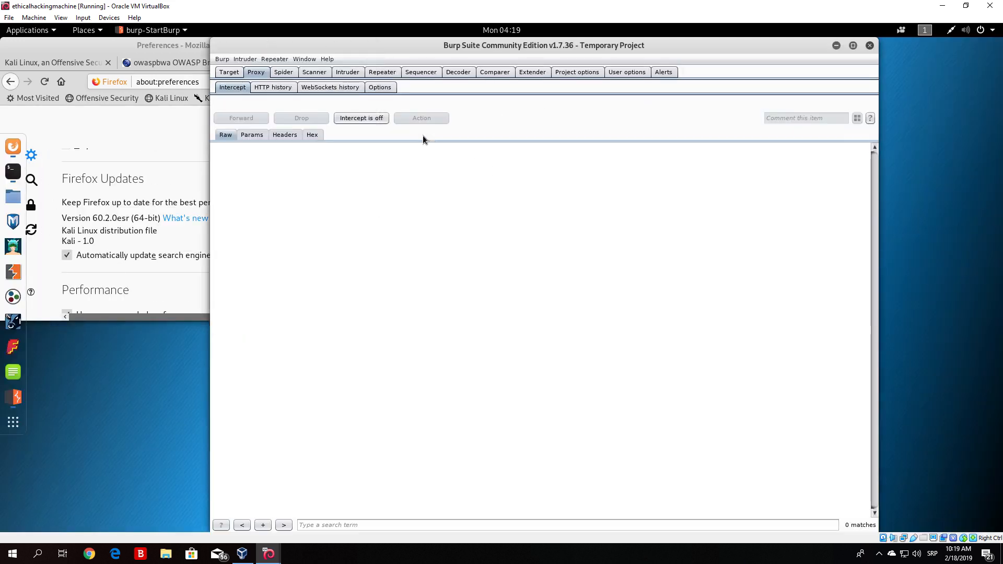
{"action": "left_click", "coordinate": [168, 141]}
{"action": "left_click", "coordinate": [365, 63]}
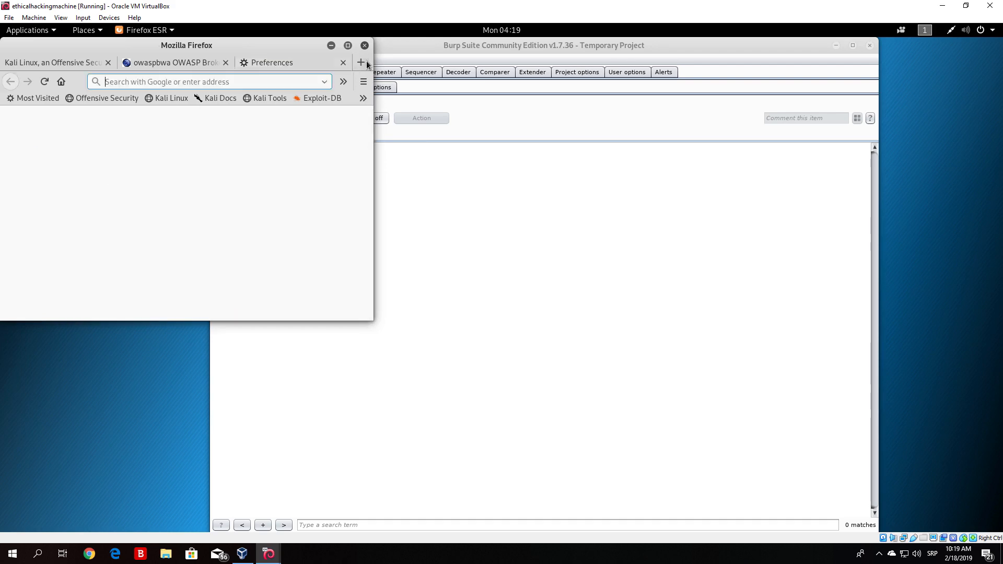
{"action": "left_click", "coordinate": [348, 45]}
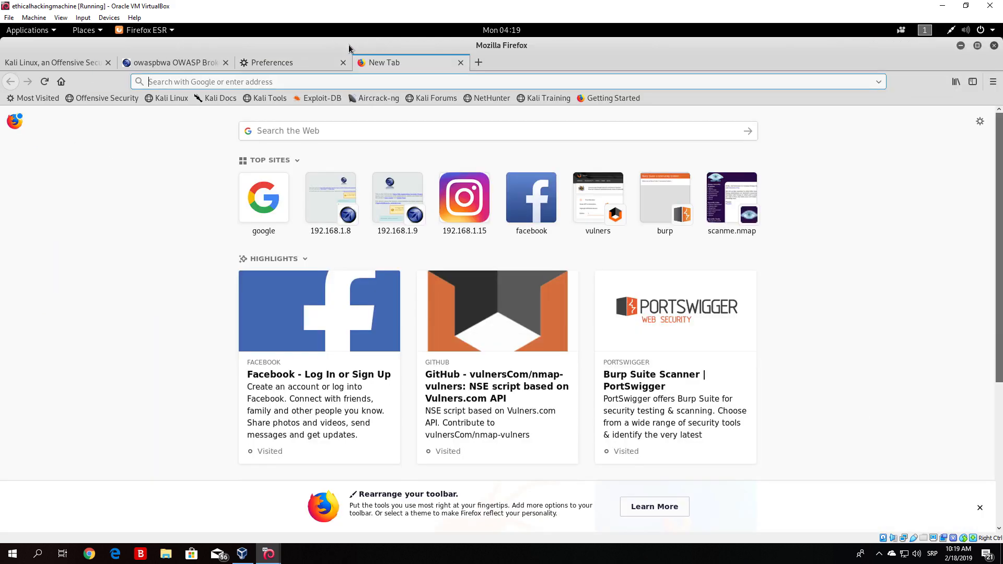
{"action": "type", "text": "http>"}
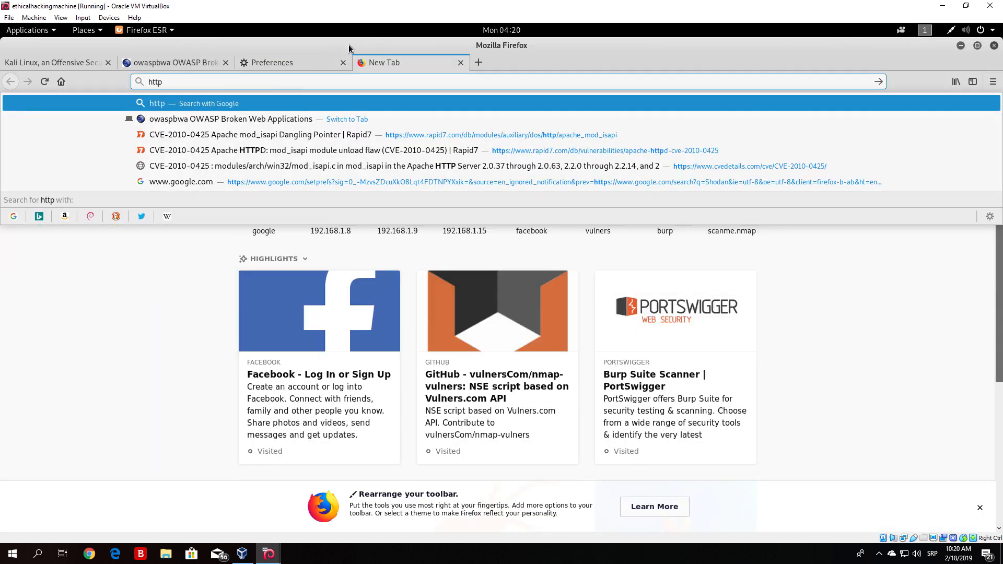
{"action": "key", "text": "BackSpace"}
{"action": "type", "text": "://"}
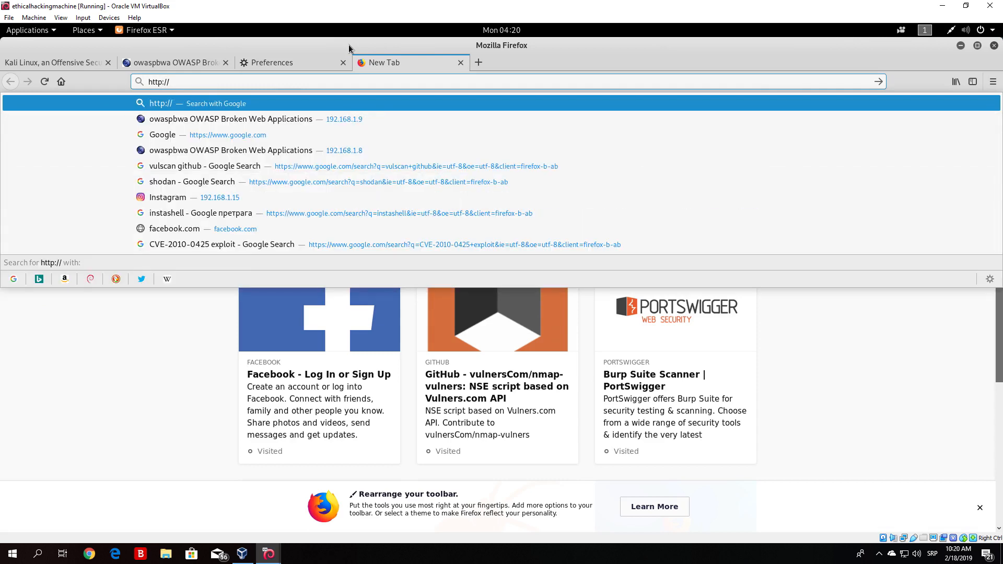
{"action": "type", "text": "burp"}
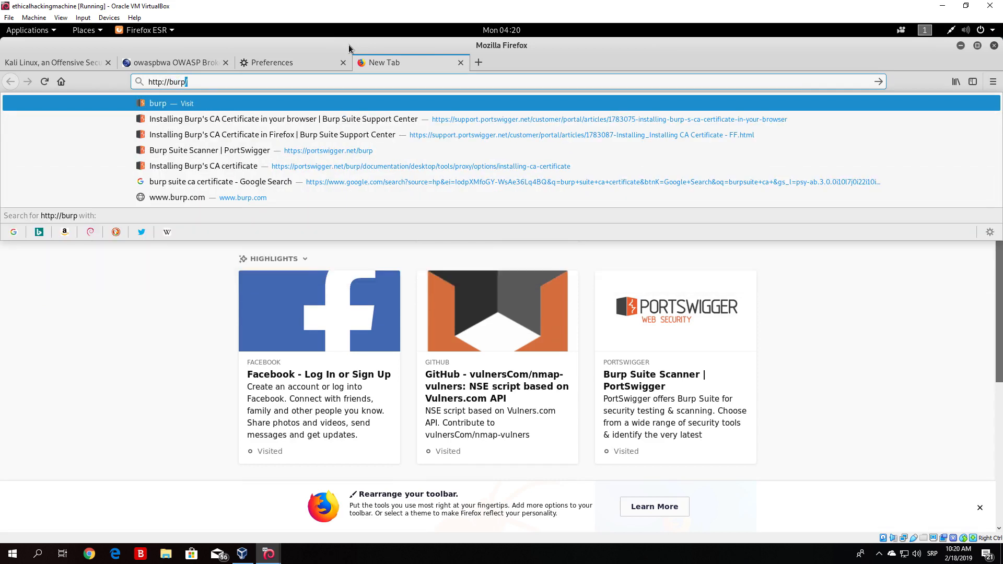
{"action": "key", "text": "Return"}
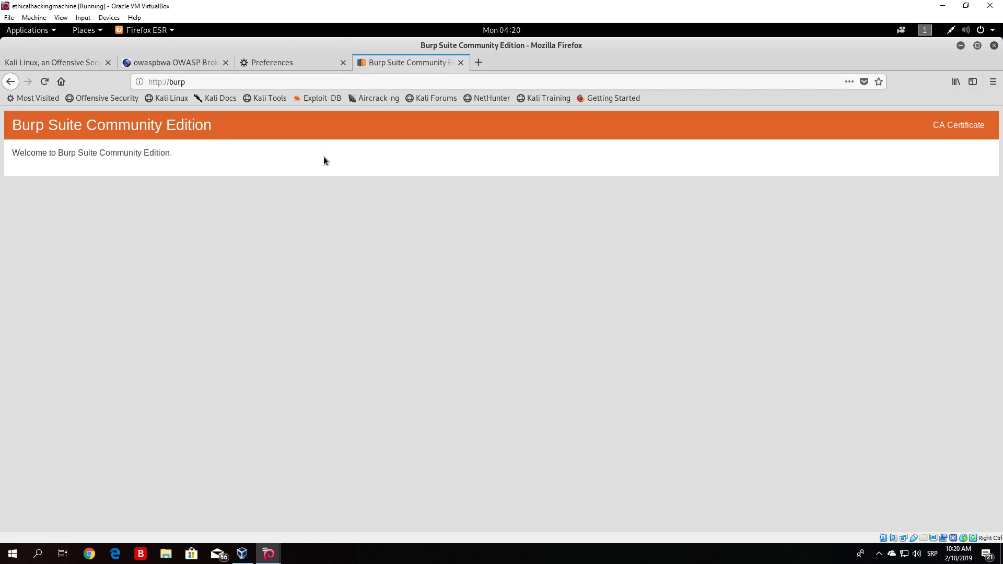
- Download and save Burp's CA certificate, then open its containing folder from the downloads list
{"action": "left_click", "coordinate": [947, 130]}
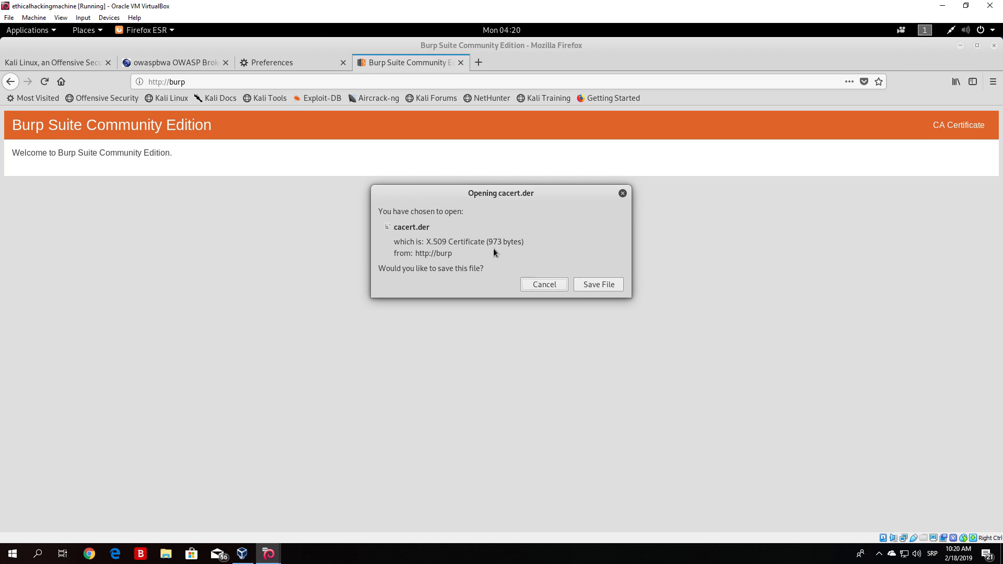
{"action": "left_click", "coordinate": [599, 284]}
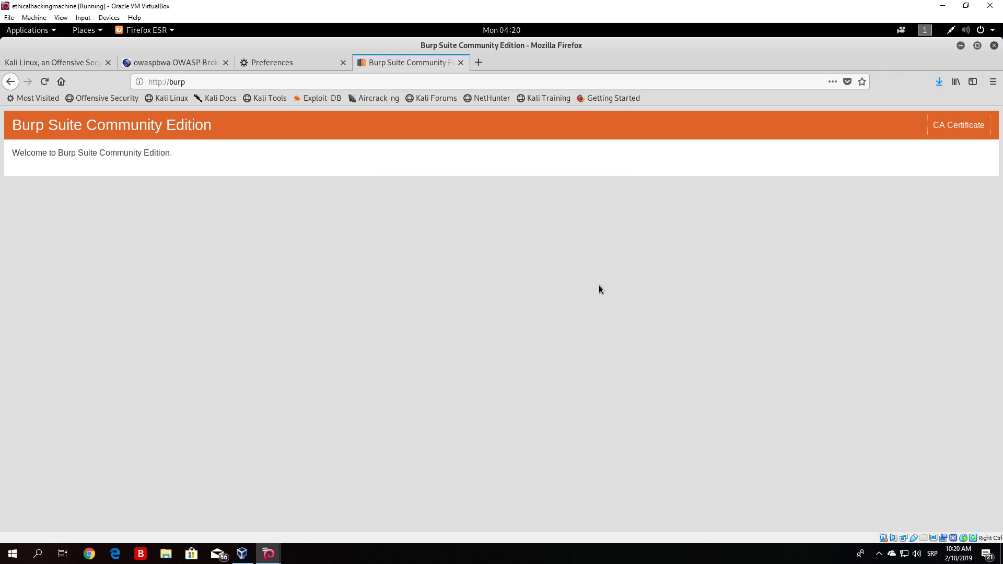
{"action": "left_click", "coordinate": [937, 86]}
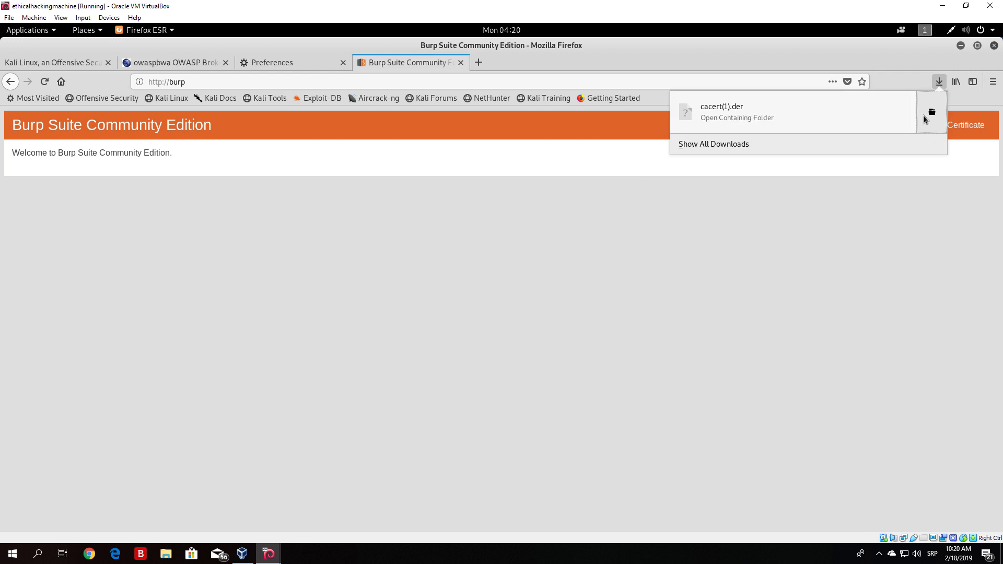
{"action": "left_click", "coordinate": [924, 119]}
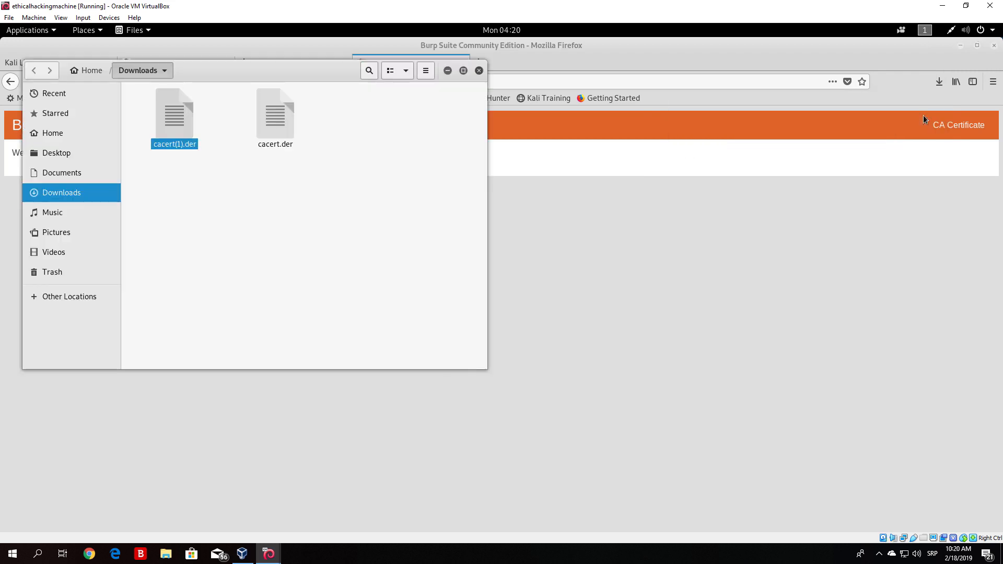
- Select the downloaded cacert(1).der file in the Downloads folder
{"action": "left_click", "coordinate": [271, 123]}
{"action": "left_click_drag", "start_coordinate": [294, 173], "coordinate": [252, 108]}
{"action": "left_click_drag", "start_coordinate": [216, 181], "coordinate": [159, 103]}
{"action": "left_click", "coordinate": [196, 156]}
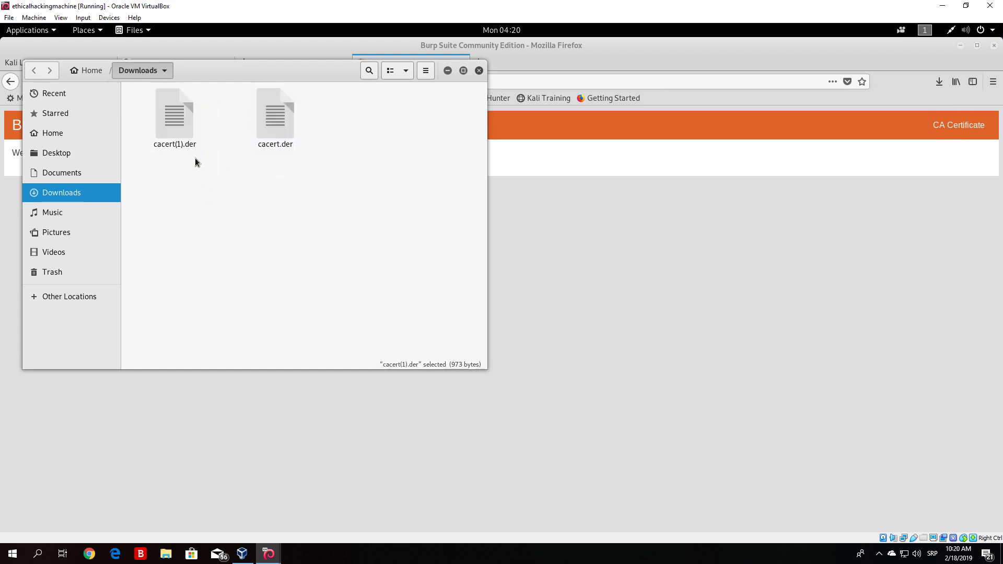
{"action": "left_click", "coordinate": [181, 121]}
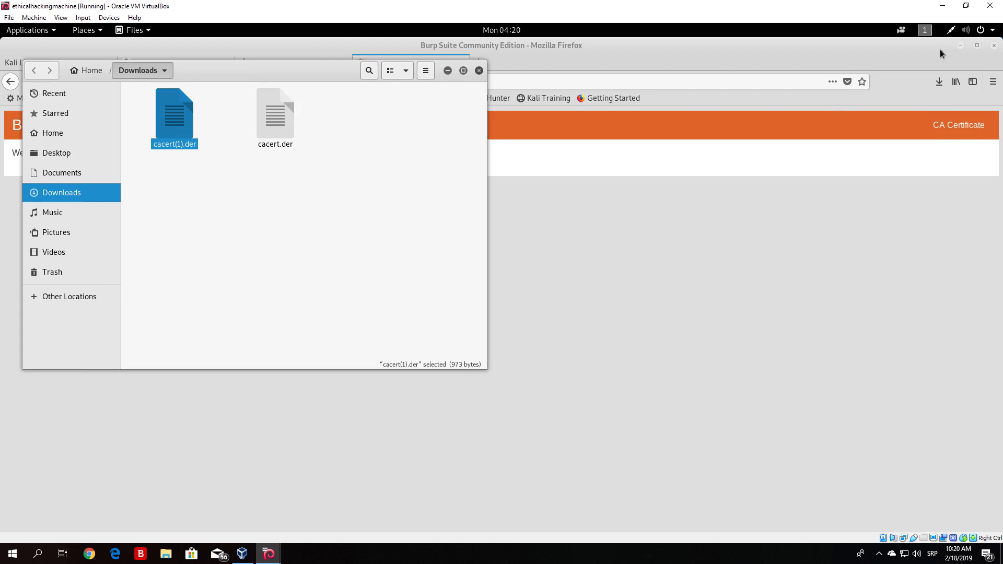
- Move the file manager window aside and switch to Firefox's Preferences tab
{"action": "left_click", "coordinate": [961, 48]}
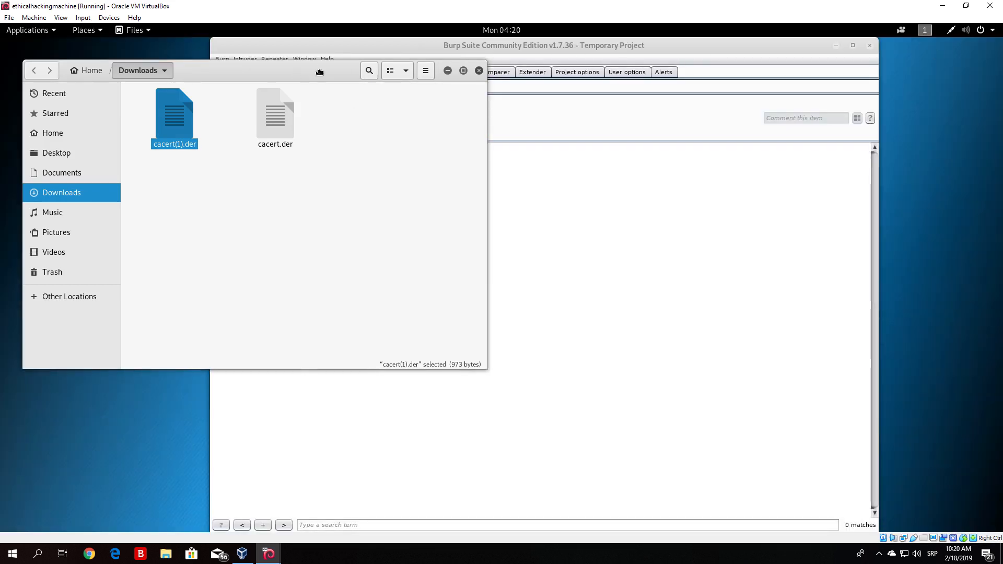
{"action": "left_click_drag", "start_coordinate": [298, 74], "coordinate": [506, 78]}
{"action": "left_click", "coordinate": [13, 146]}
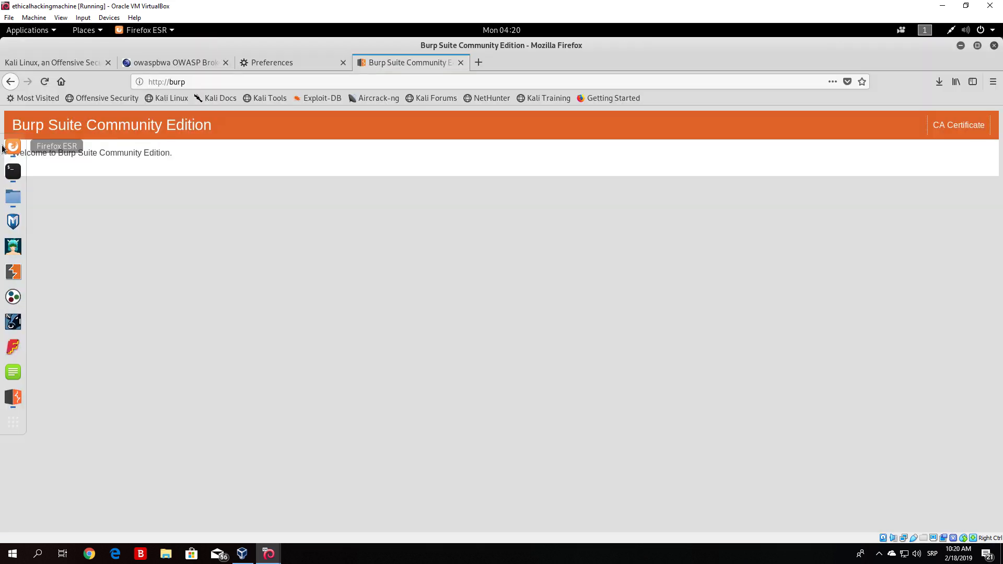
{"action": "left_click", "coordinate": [282, 63]}
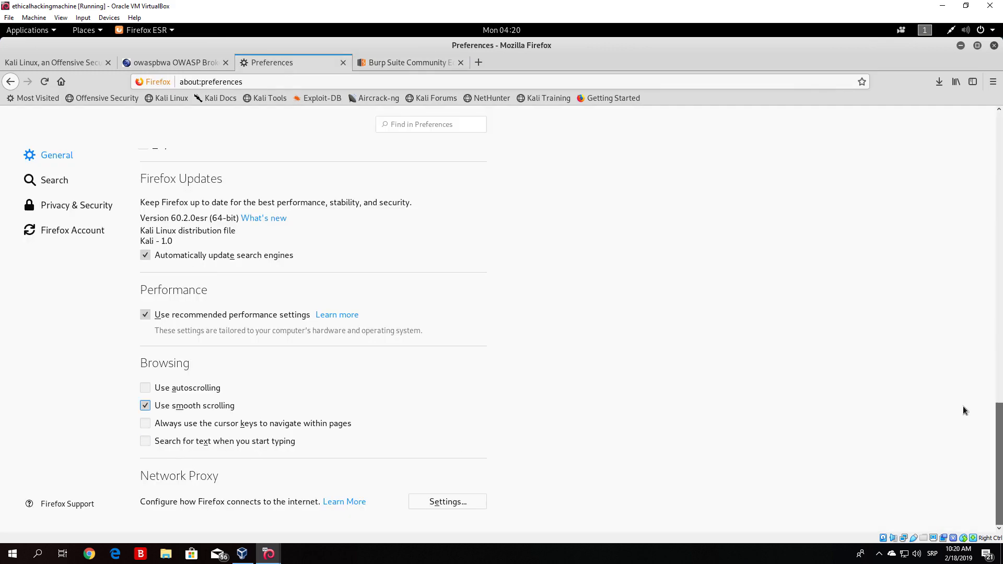
- Open the certificate authorities list from Firefox's Privacy & Security preferences
{"action": "left_click_drag", "start_coordinate": [998, 412], "coordinate": [997, 106]}
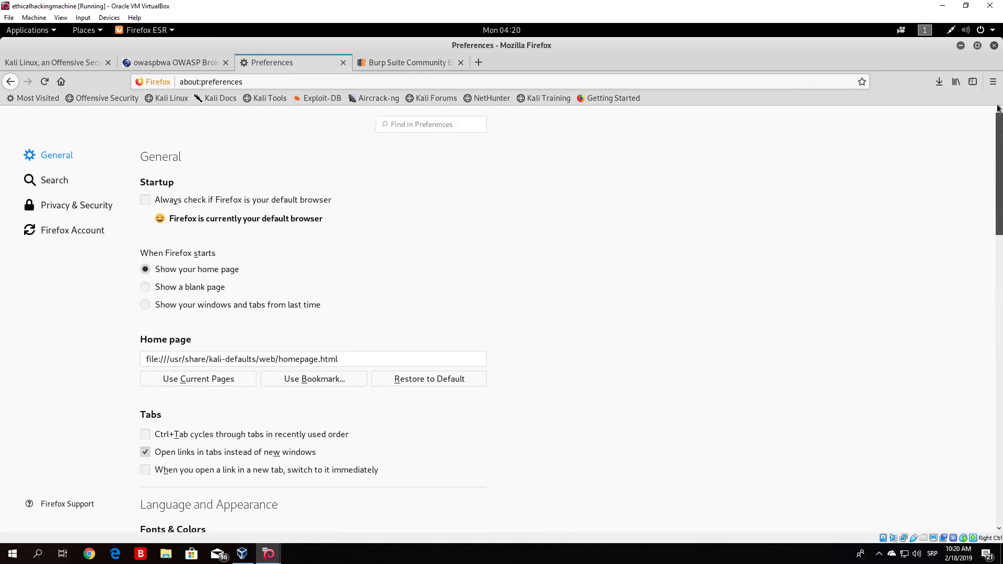
{"action": "left_click", "coordinate": [49, 206]}
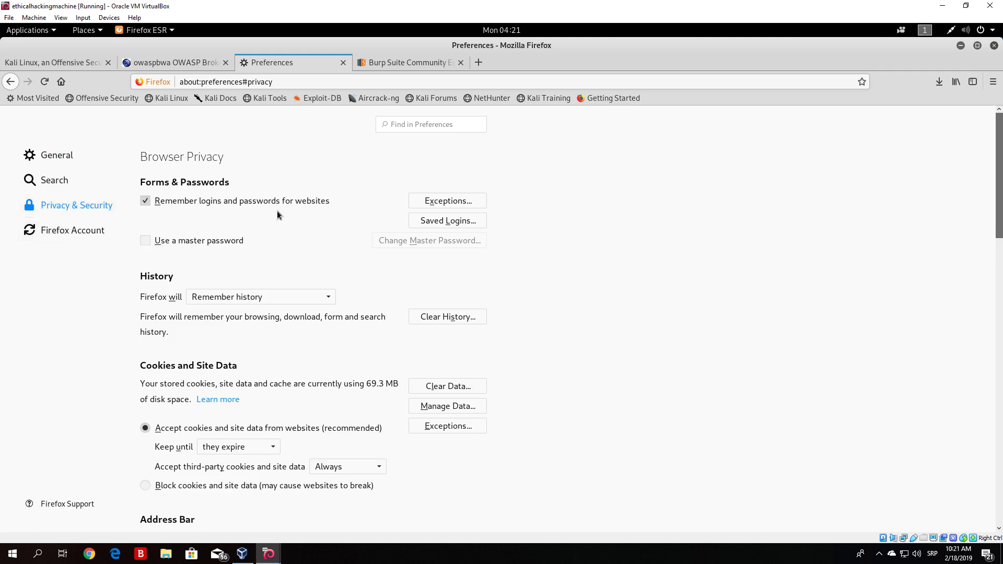
{"action": "left_click_drag", "start_coordinate": [1001, 164], "coordinate": [1001, 465]}
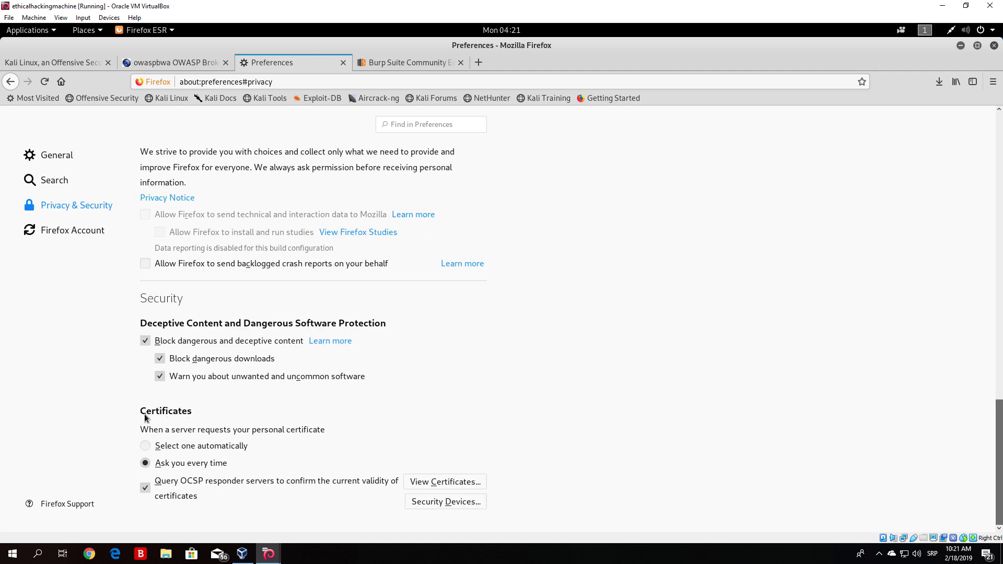
{"action": "left_click", "coordinate": [437, 484]}
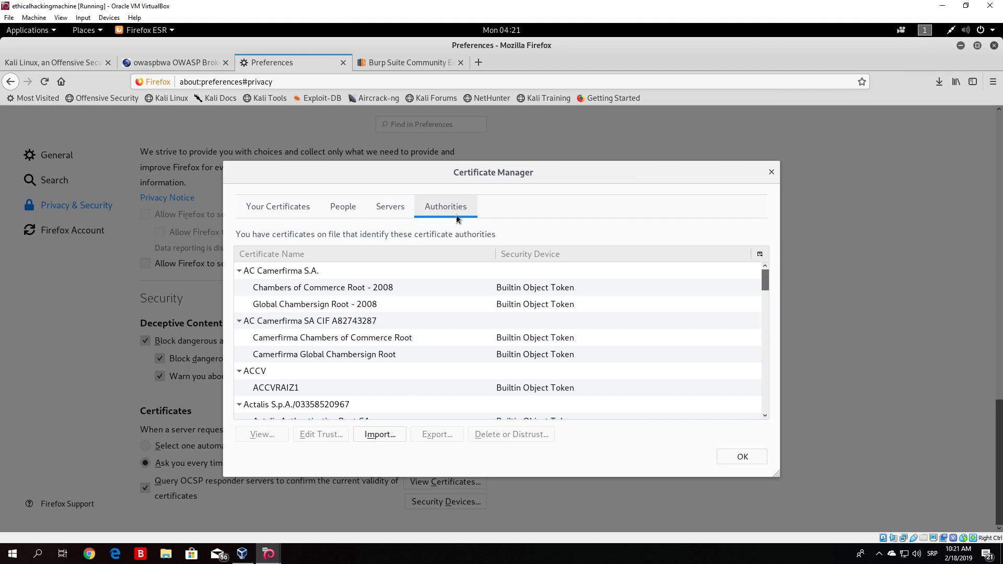
{"action": "left_click_drag", "start_coordinate": [765, 278], "coordinate": [771, 258]}
- Try to import cacert(1).der as a certificate authority, then cancel and close the certificate manager
{"action": "left_click", "coordinate": [405, 60]}
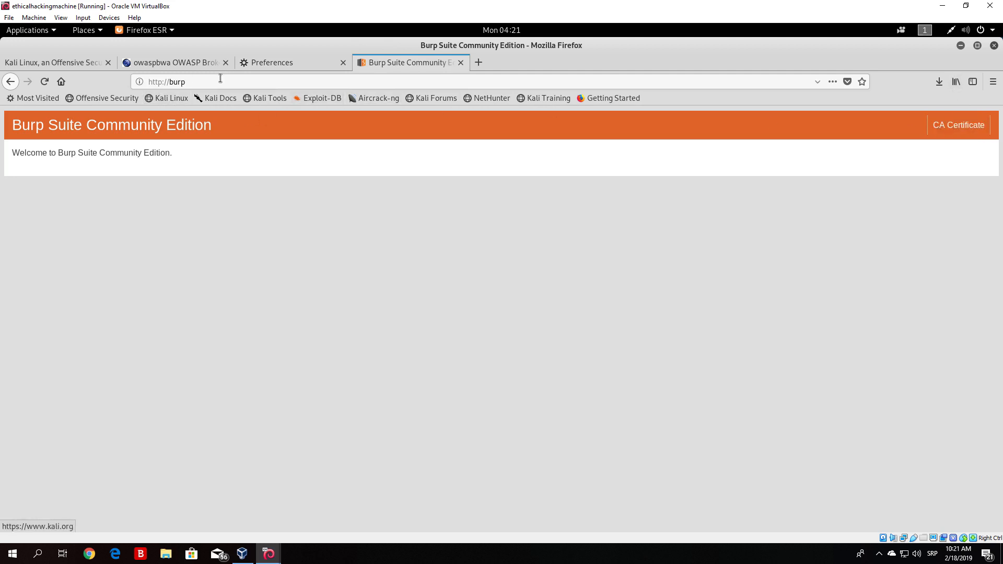
{"action": "left_click", "coordinate": [264, 66]}
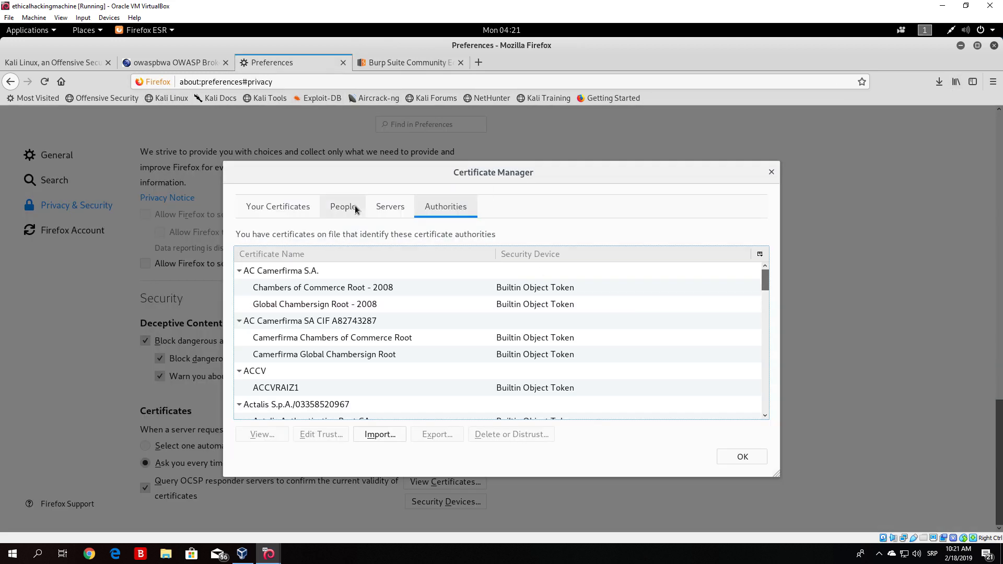
{"action": "left_click", "coordinate": [377, 434]}
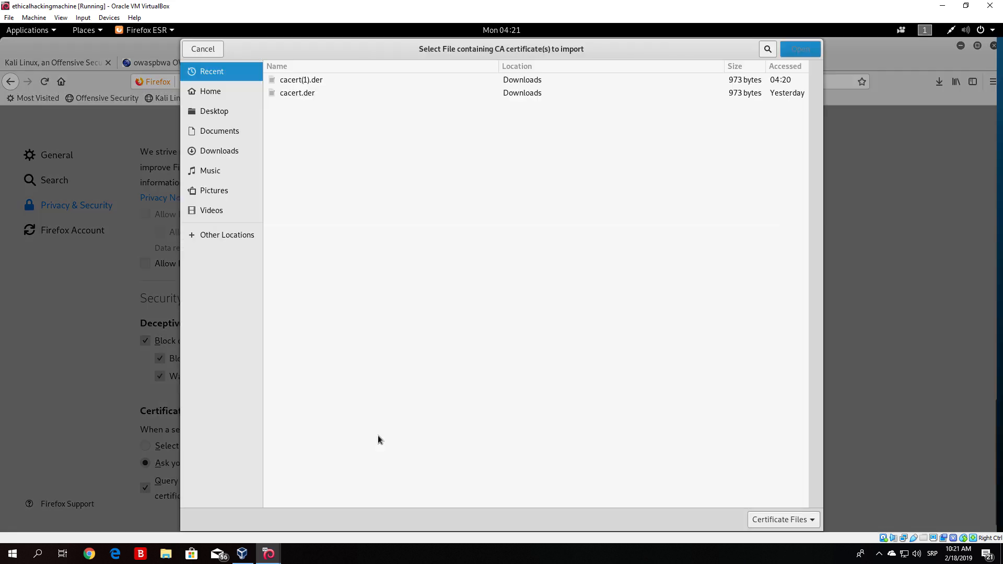
{"action": "left_click", "coordinate": [303, 80]}
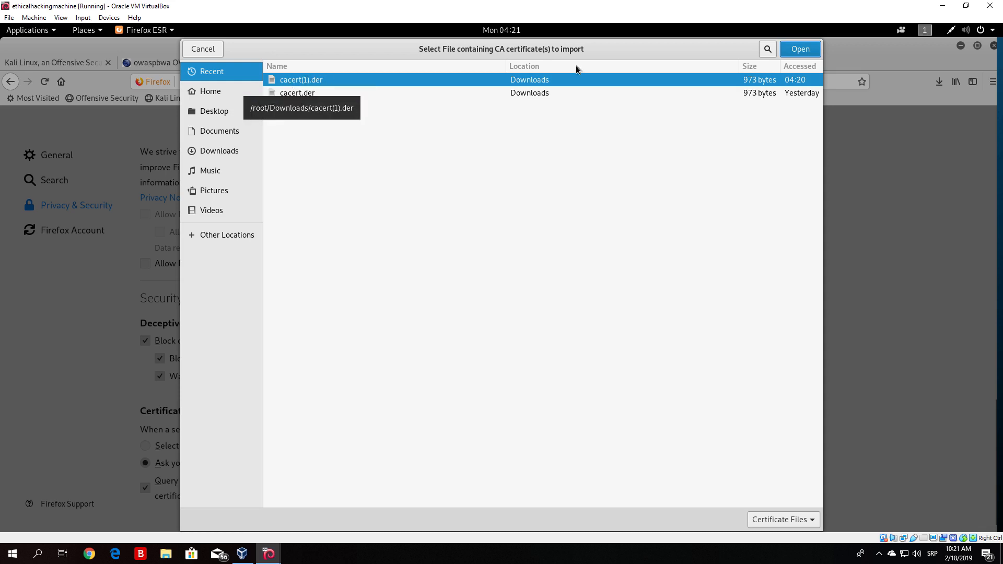
{"action": "left_click", "coordinate": [211, 53]}
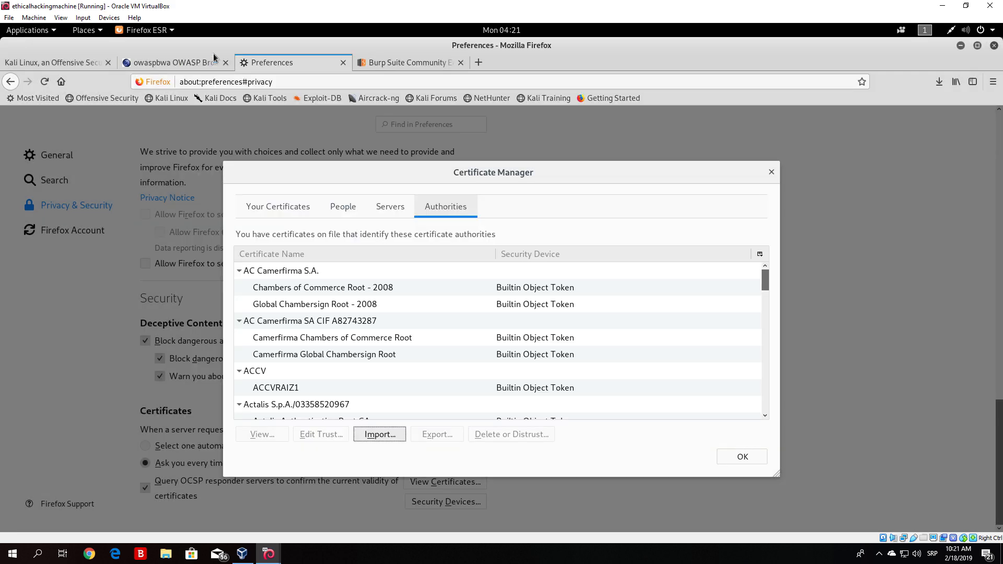
{"action": "left_click", "coordinate": [752, 457]}
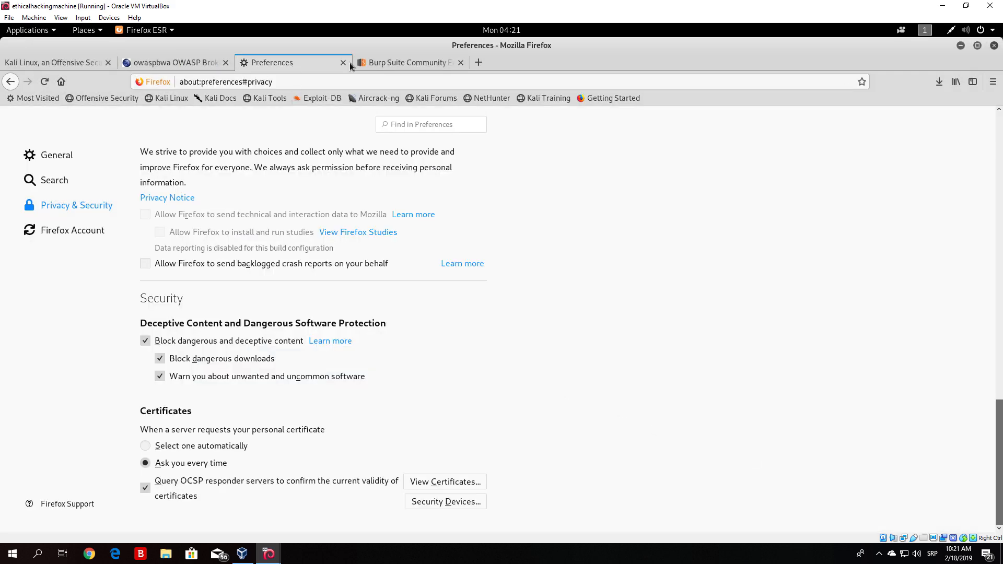
- Open a new tab and browse to google.com
{"action": "left_click", "coordinate": [478, 62]}
{"action": "type", "text": "google.com/"}
{"action": "key", "text": "Return"}
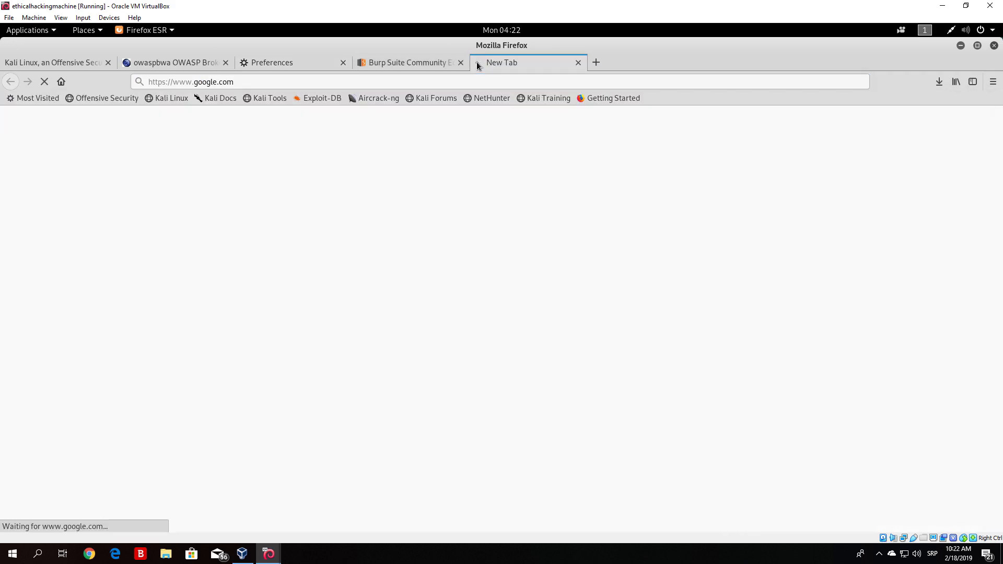
{"action": "left_click_drag", "start_coordinate": [148, 82], "coordinate": [167, 84]}
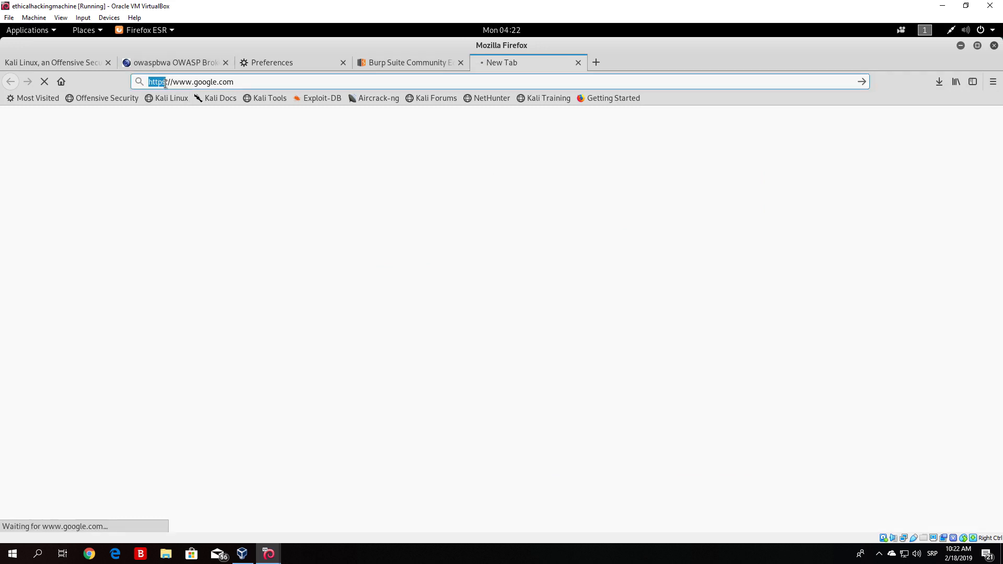
{"action": "left_click", "coordinate": [241, 83]}
- Check Burp's proxy options and intercept tabs, then maximize the Burp Suite window
{"action": "left_click", "coordinate": [960, 46]}
{"action": "left_click", "coordinate": [414, 444]}
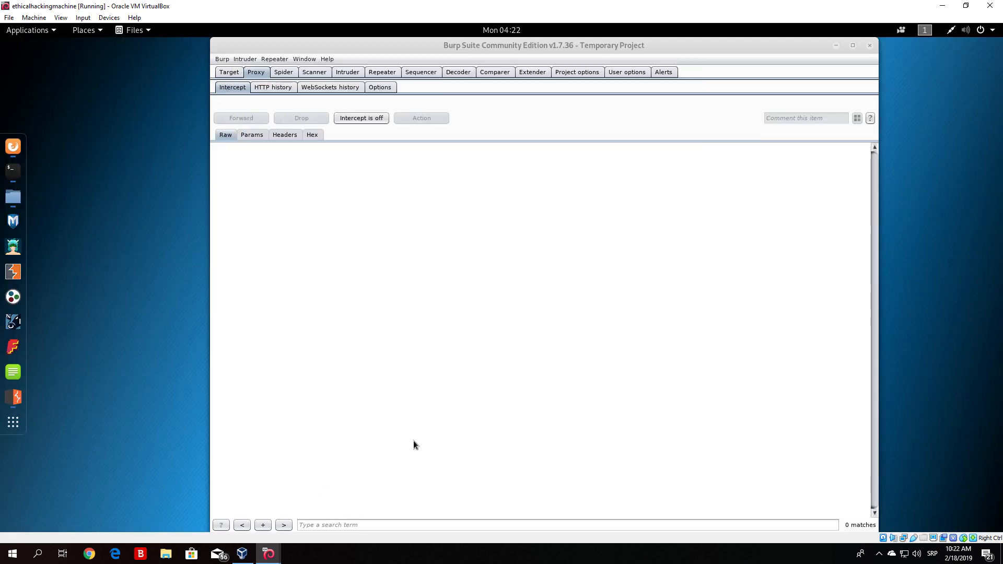
{"action": "left_click", "coordinate": [373, 91]}
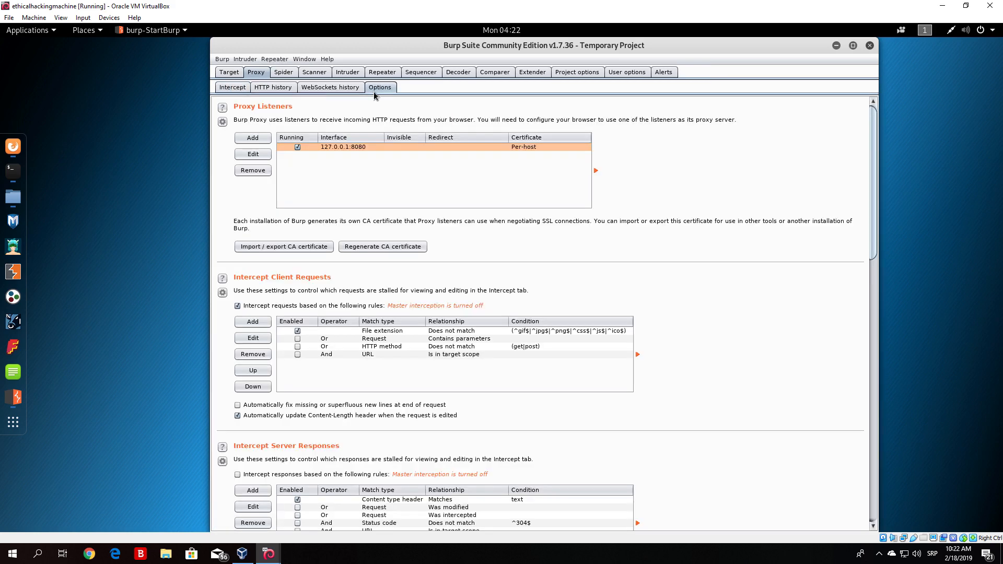
{"action": "left_click", "coordinate": [224, 89]}
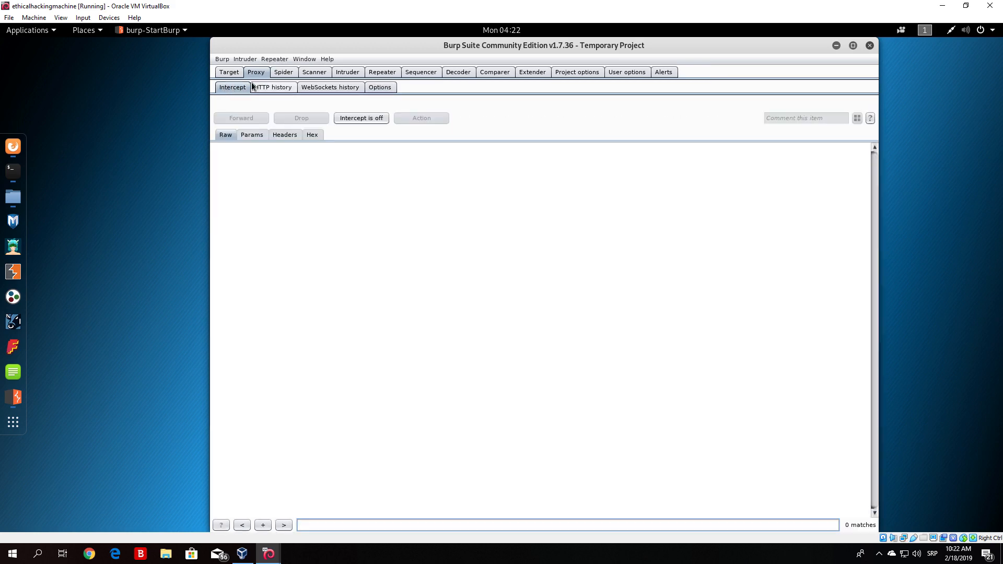
{"action": "left_click", "coordinate": [13, 147]}
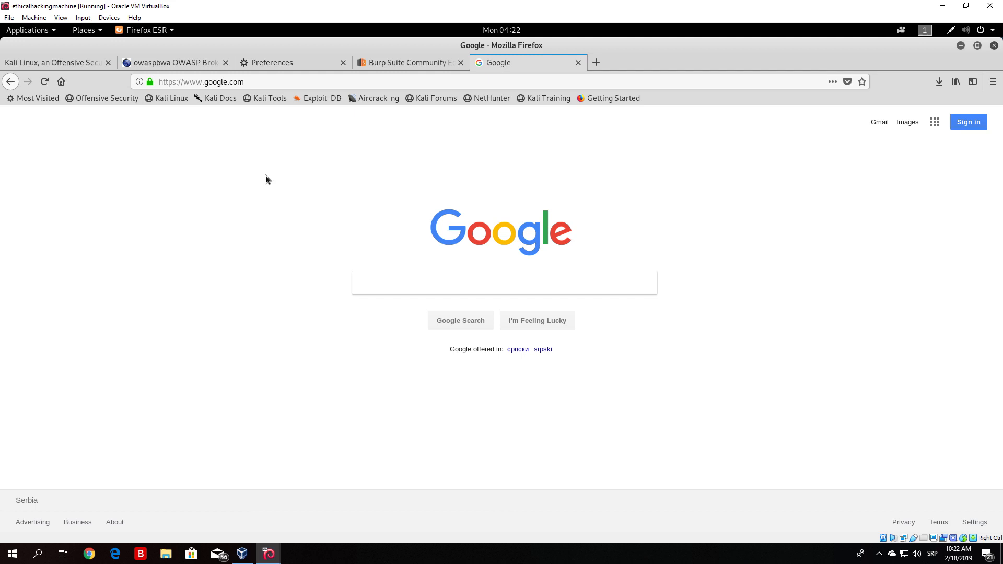
{"action": "left_click", "coordinate": [960, 45]}
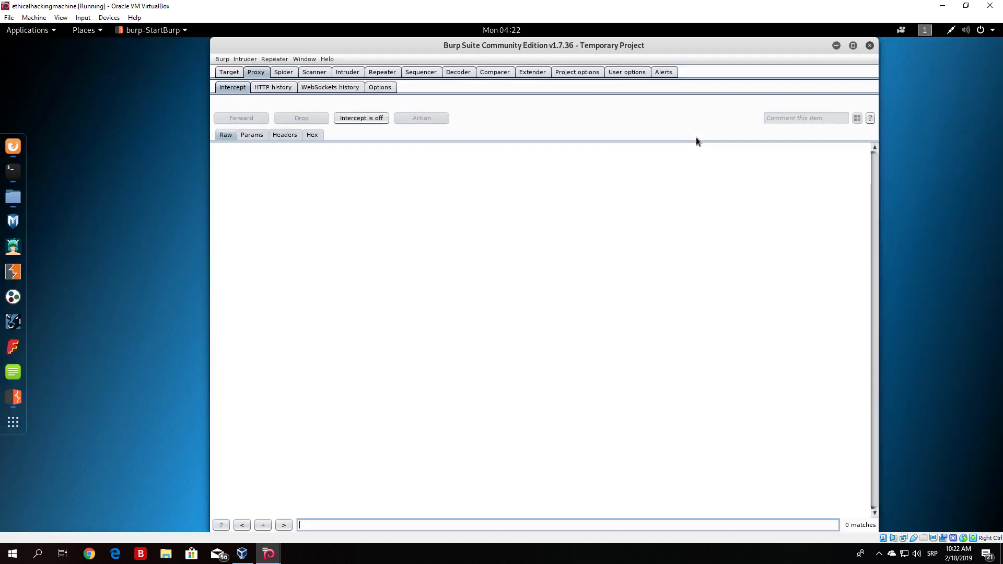
{"action": "left_click", "coordinate": [852, 46]}
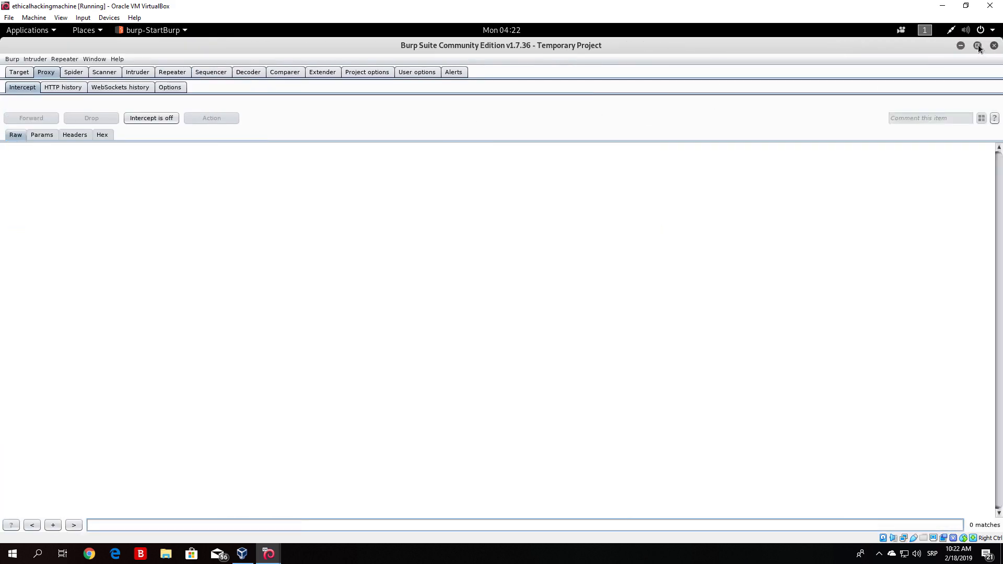
- Review the site map requests recorded for the 192.168.1.9 host
{"action": "left_click", "coordinate": [27, 74]}
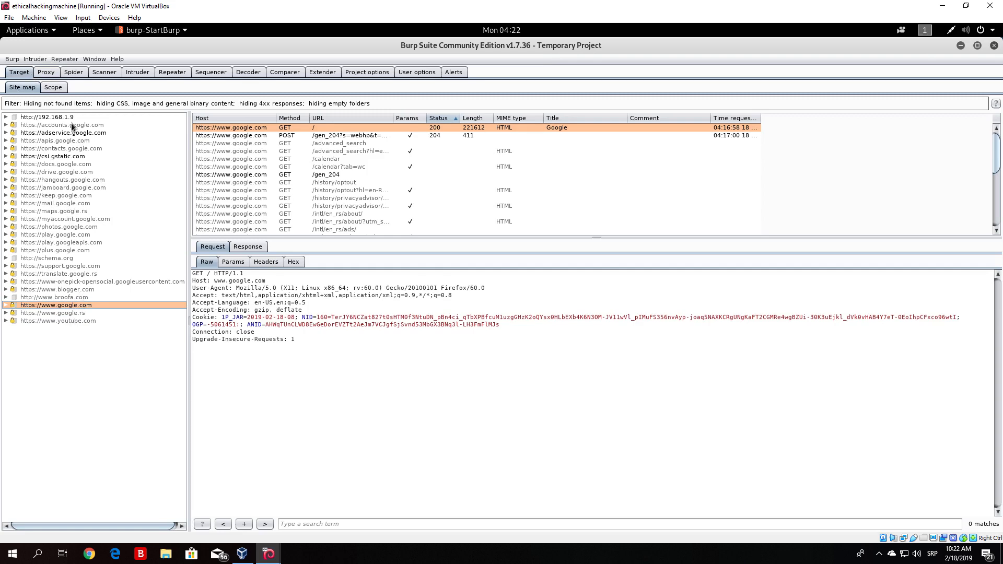
{"action": "left_click", "coordinate": [58, 117]}
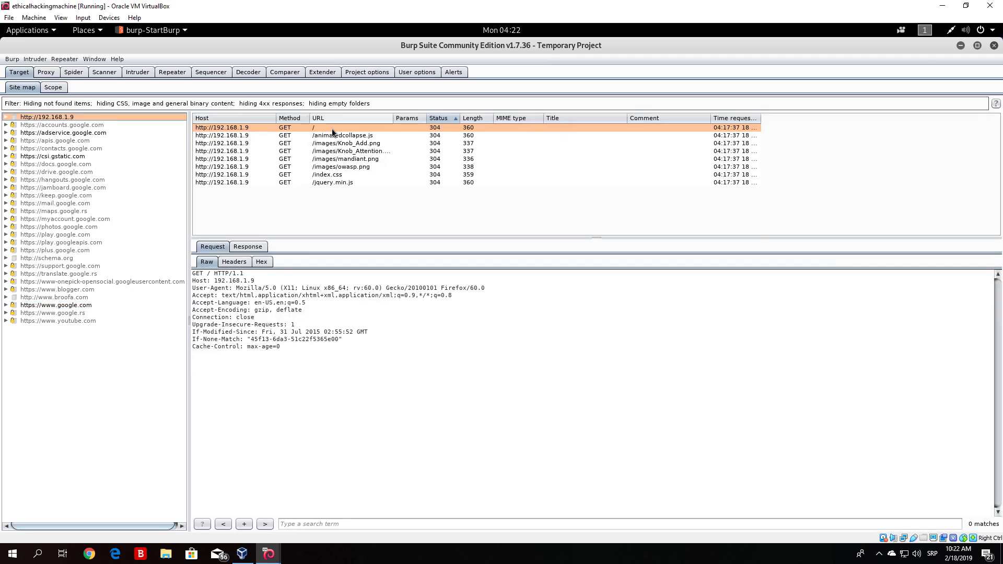
{"action": "left_click", "coordinate": [331, 152]}
{"action": "key", "text": "Down"}
{"action": "key", "text": "Up"}
{"action": "key", "text": "Up"}
{"action": "key", "text": "Up"}
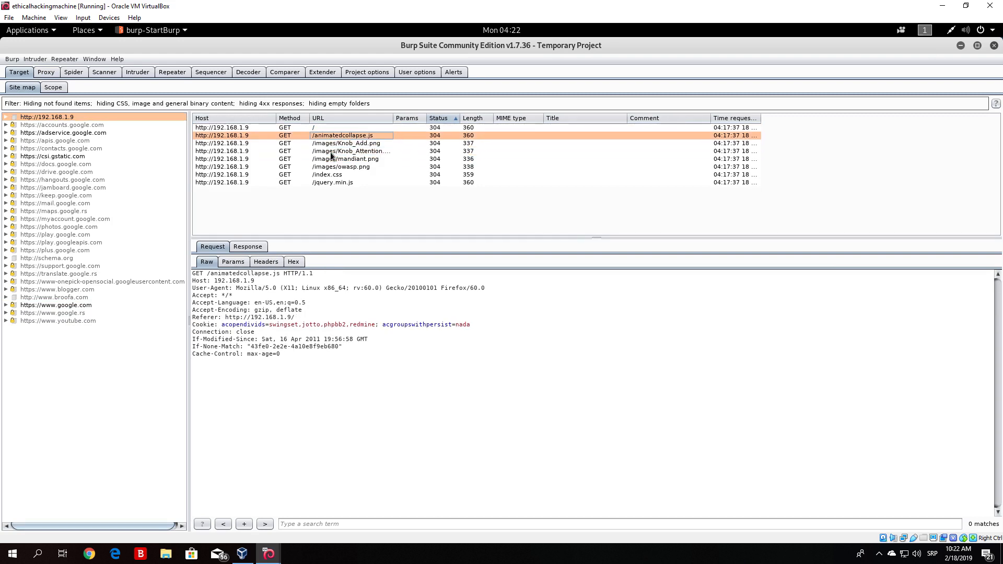
{"action": "key", "text": "Down"}
{"action": "key", "text": "Down"}
{"action": "key", "text": "Down"}
{"action": "key", "text": "Down"}
{"action": "key", "text": "Down"}
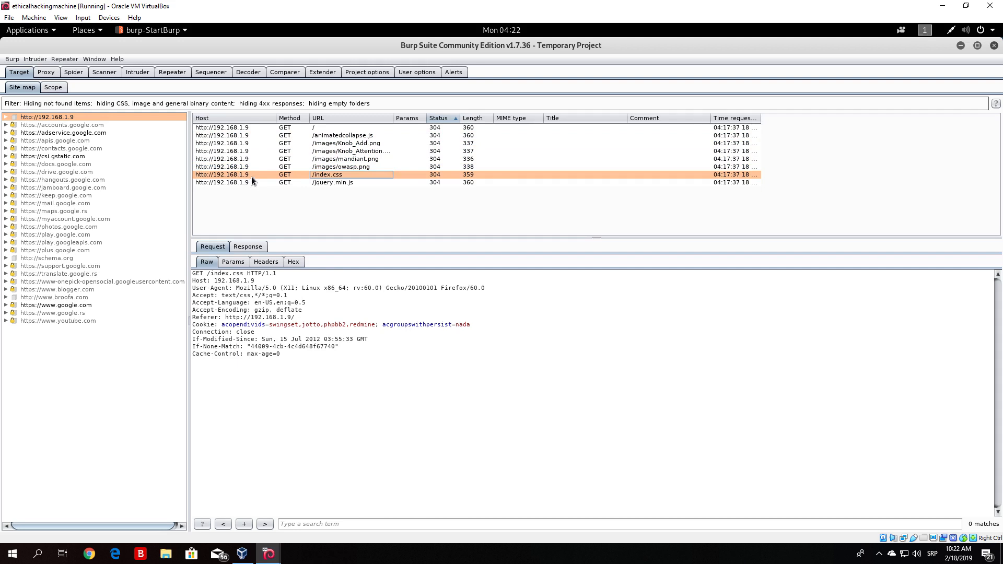
{"action": "key", "text": "Up"}
{"action": "key", "text": "Up"}
{"action": "key", "text": "Up"}
{"action": "key", "text": "Up"}
{"action": "key", "text": "Up"}
{"action": "key", "text": "Up"}
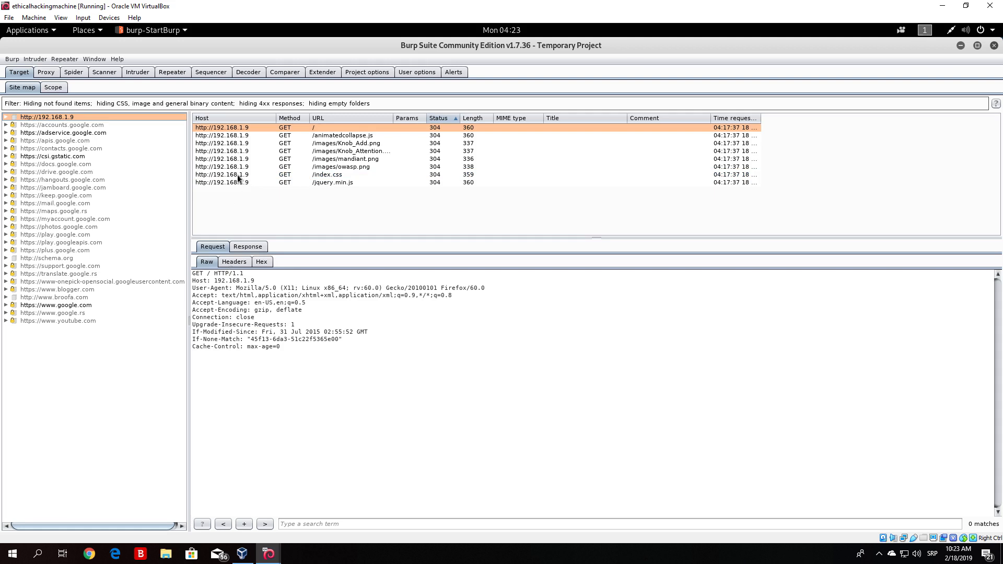
{"action": "double_click", "coordinate": [242, 166]}
{"action": "left_click", "coordinate": [241, 151]}
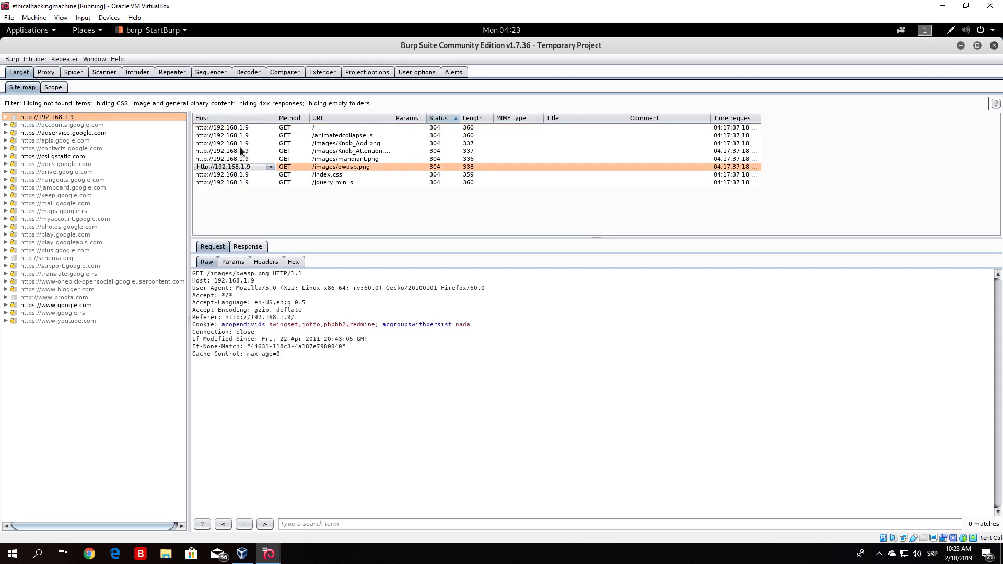
{"action": "left_click", "coordinate": [58, 306]}
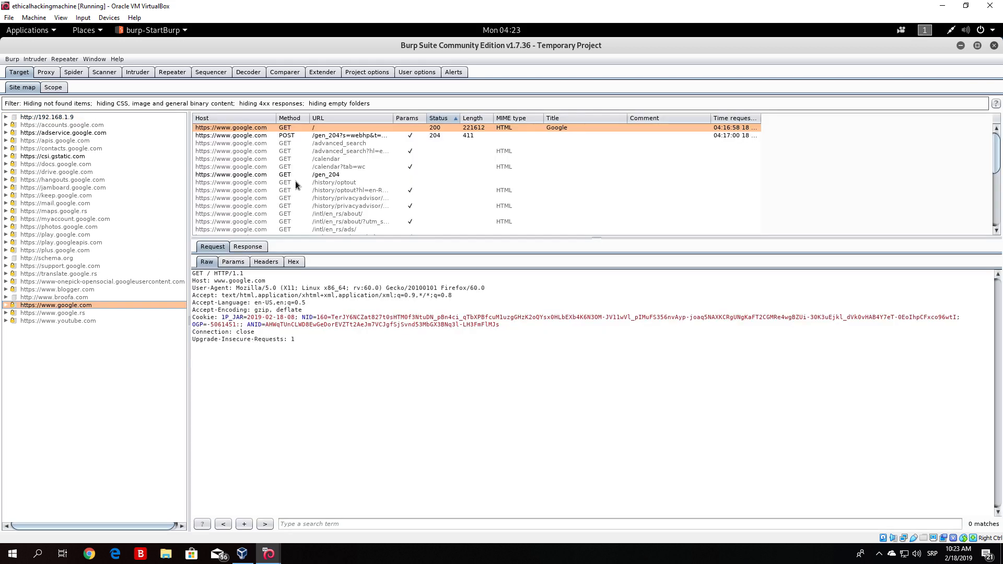
{"action": "key", "text": "Down"}
{"action": "key", "text": "Up"}
{"action": "left_click", "coordinate": [239, 174]}
{"action": "left_click", "coordinate": [285, 157]}
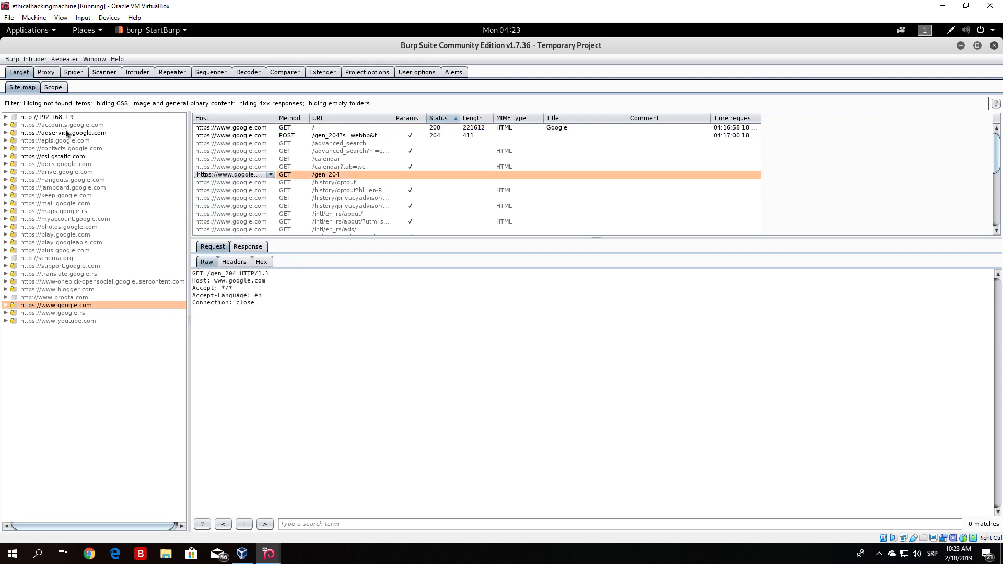
- Restore the Burp window and browse to facebook.com in Firefox
{"action": "left_click", "coordinate": [977, 46]}
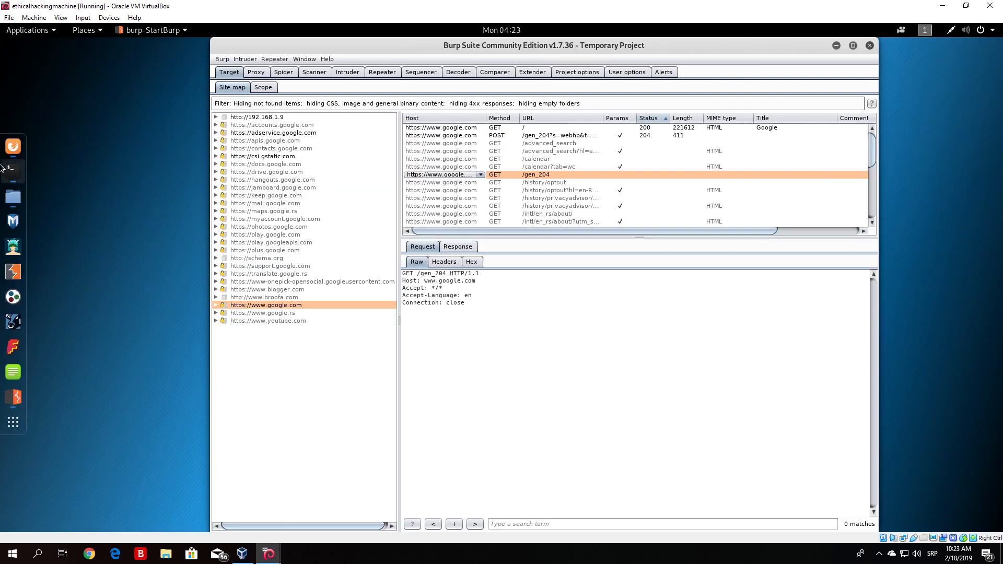
{"action": "left_click", "coordinate": [13, 147]}
{"action": "left_click", "coordinate": [262, 83]}
{"action": "type", "text": "facebook.com/"}
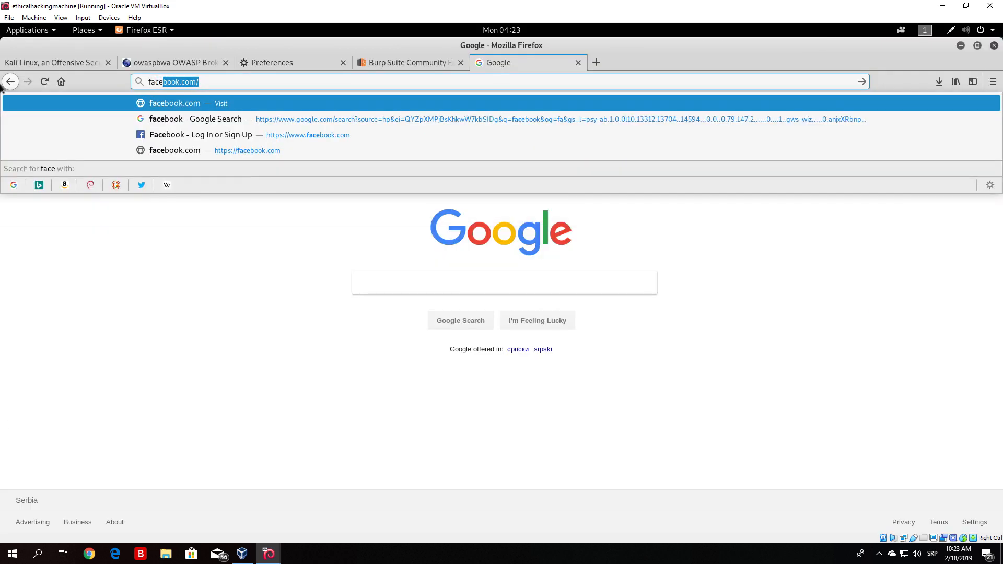
{"action": "key", "text": "Return"}
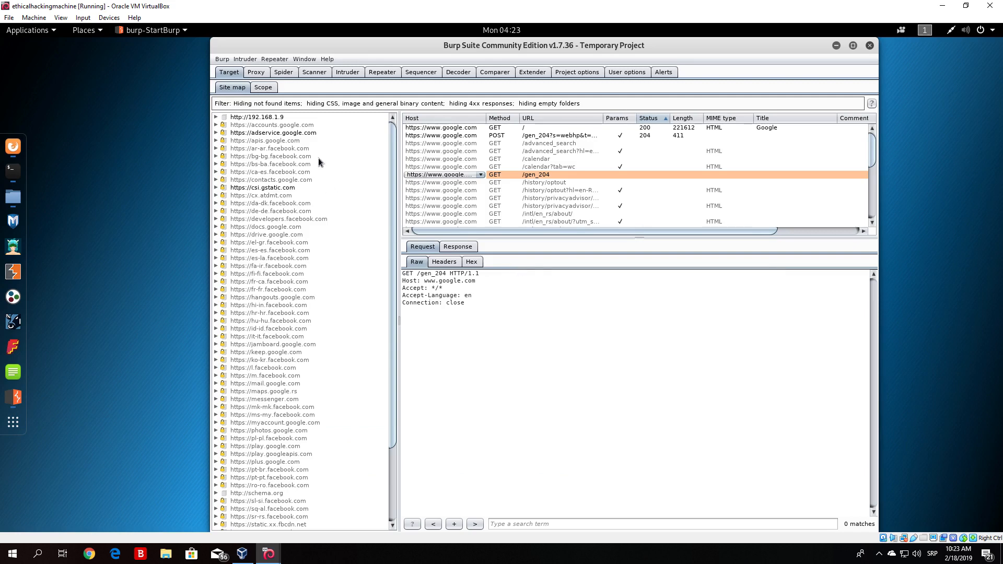
- Inspect the facebook.com hosts and requests captured in the site map
{"action": "left_click_drag", "start_coordinate": [394, 187], "coordinate": [392, 334]}
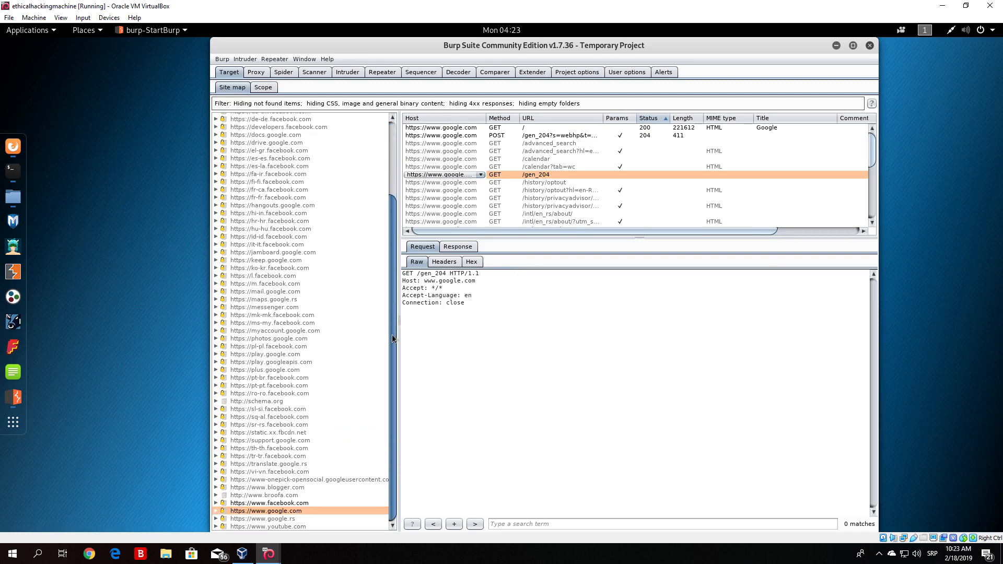
{"action": "left_click", "coordinate": [300, 351]}
{"action": "left_click", "coordinate": [296, 503]}
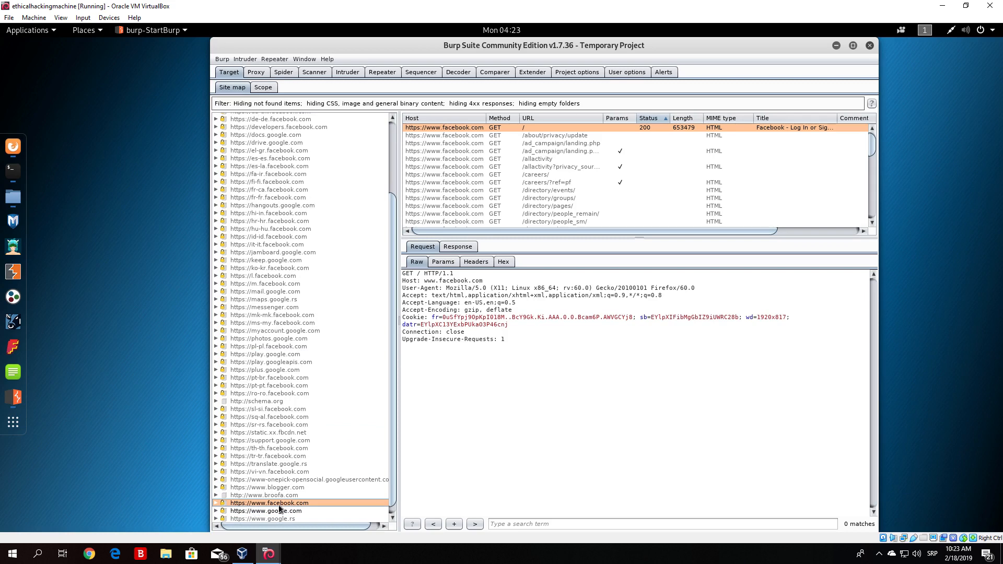
{"action": "left_click", "coordinate": [281, 323]}
{"action": "left_click_drag", "start_coordinate": [396, 281], "coordinate": [393, 187]}
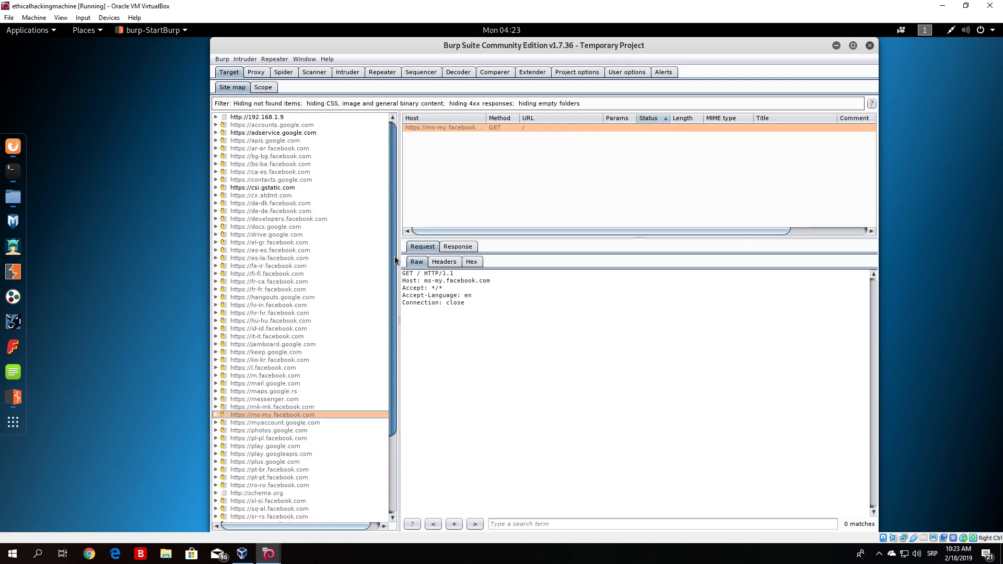
{"action": "scroll", "coordinate": [394, 231], "scroll_direction": "down", "scroll_amount": 4}
{"action": "left_click", "coordinate": [274, 494]}
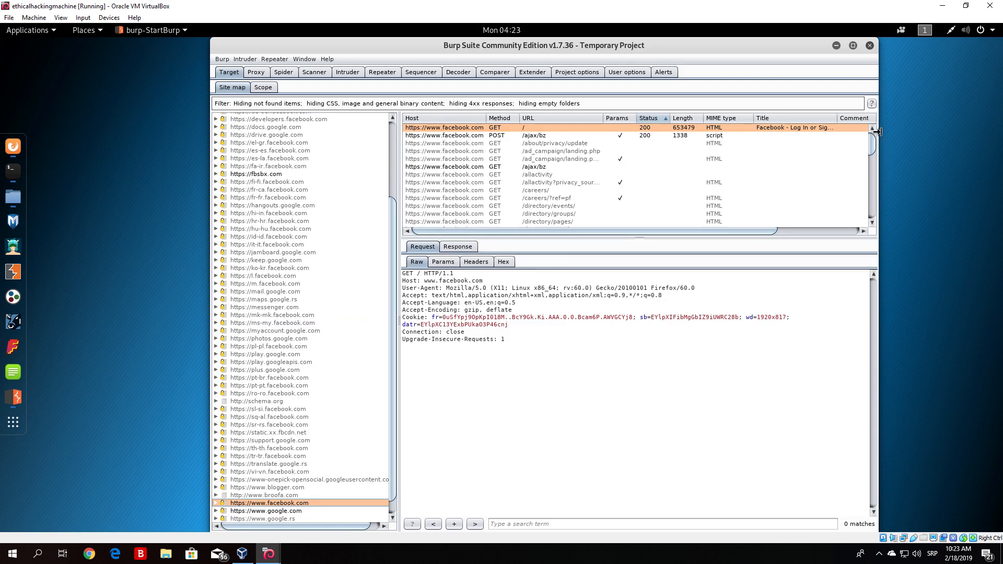
{"action": "mouse_move", "coordinate": [874, 140]}
{"action": "left_mouse_down"}
{"action": "mouse_move", "coordinate": [867, 212]}
{"action": "mouse_move", "coordinate": [871, 147]}
{"action": "left_mouse_up"}
{"action": "left_click_drag", "start_coordinate": [390, 215], "coordinate": [393, 134]}
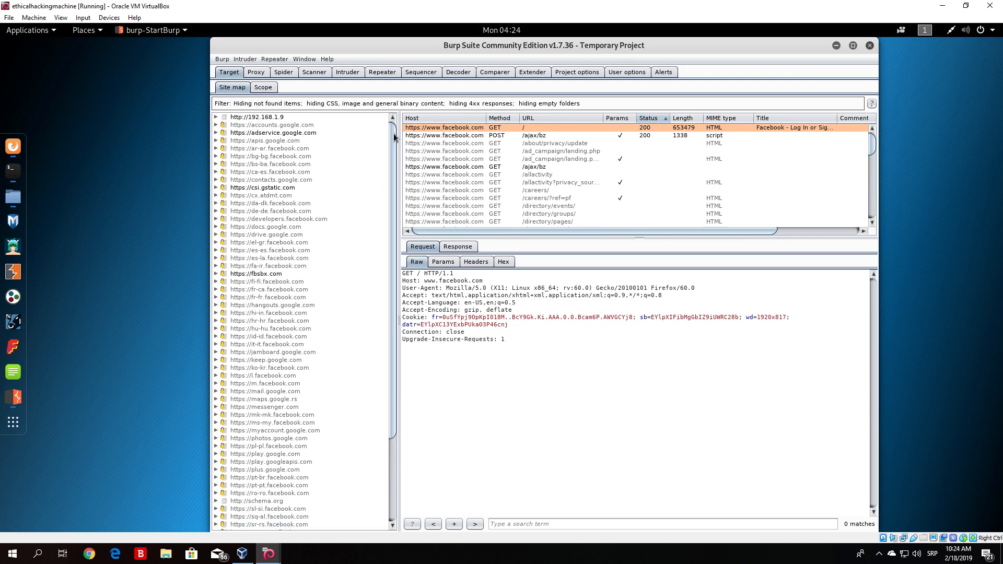